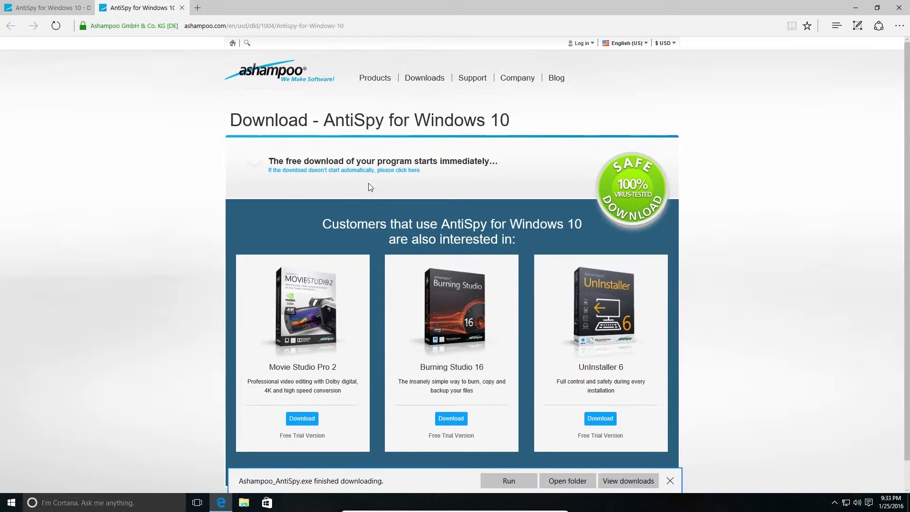
Launch the AntiSpy installer, allow it through UAC, and scroll its settings list back to General.
left_click(506, 481)
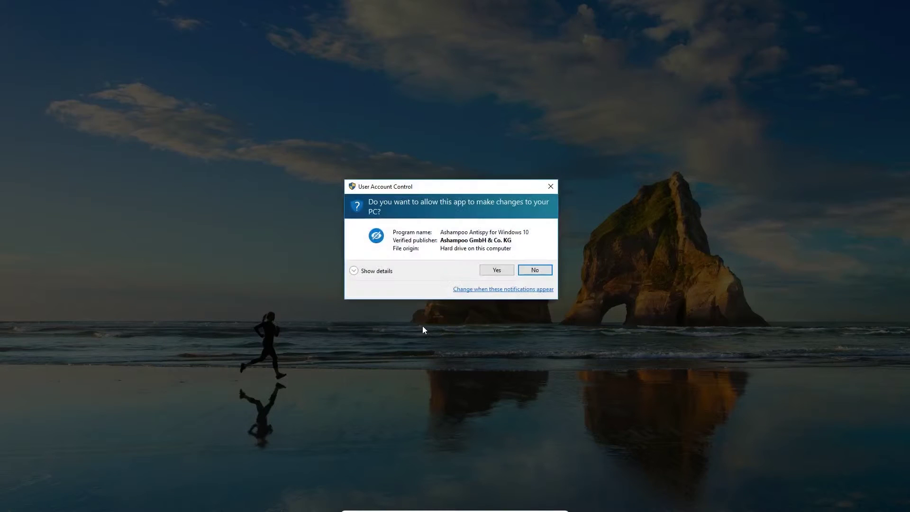
left_click(498, 271)
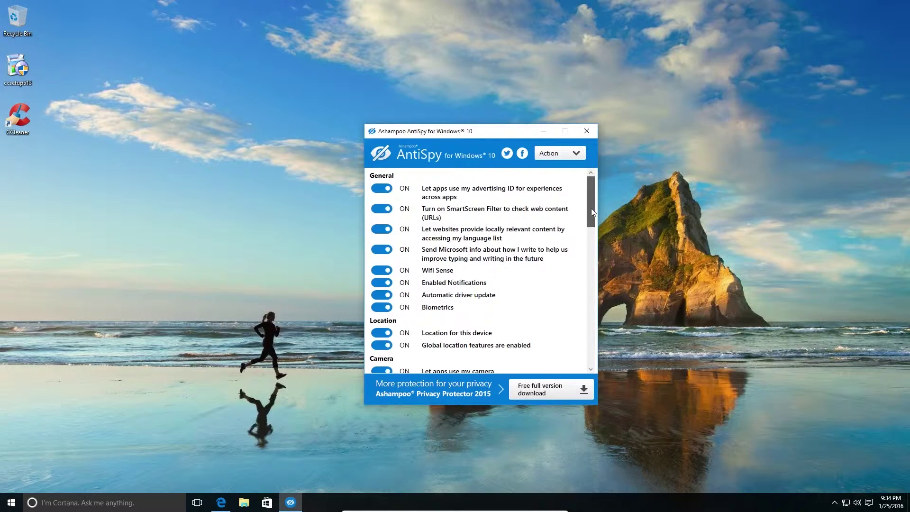
left_click_drag(591, 212, 589, 364)
left_click(587, 214)
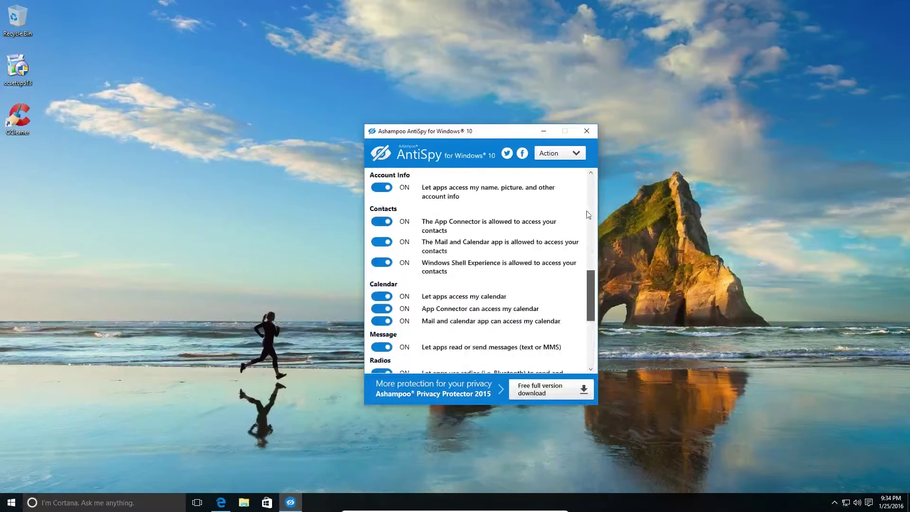
left_click(588, 215)
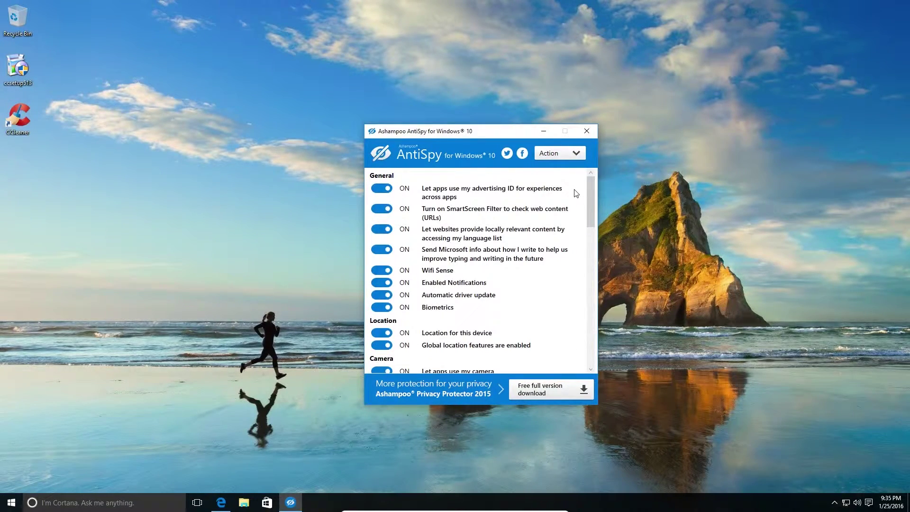
Switch off advertising ID, SmartScreen, language list, typing info, Wifi Sense, notifications and Biometrics.
left_click(378, 192)
left_click(380, 211)
left_click(380, 231)
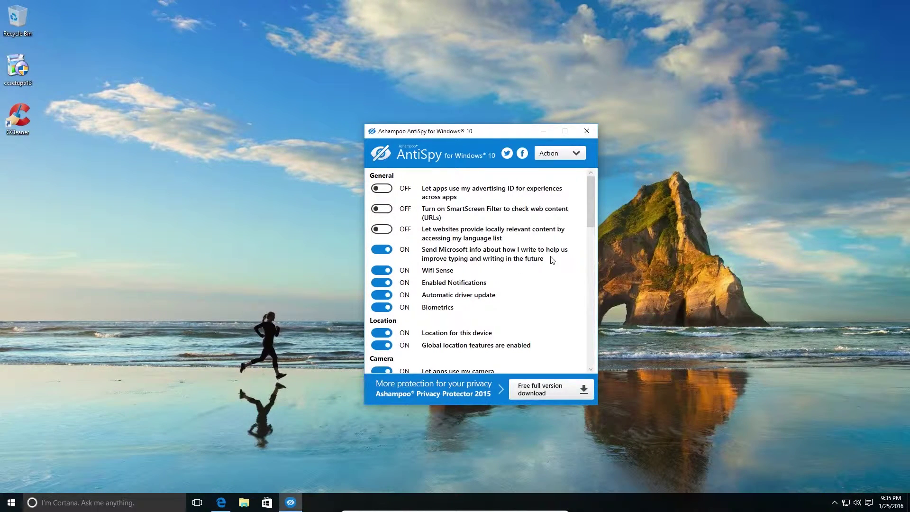
left_click(382, 251)
left_click(380, 274)
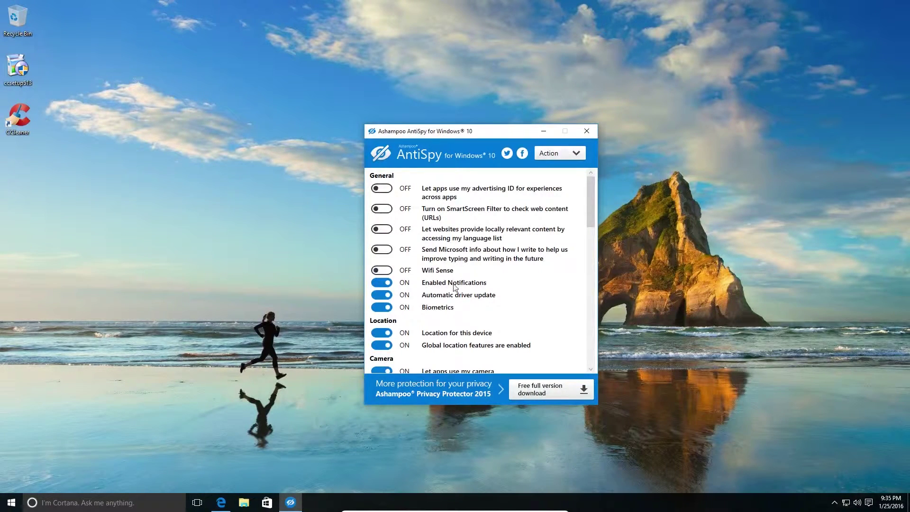
left_click(383, 283)
left_click(378, 309)
Turn off both Location settings and camera access for apps, App connector, Edge and One Note.
scroll(512, 265, "down", 1)
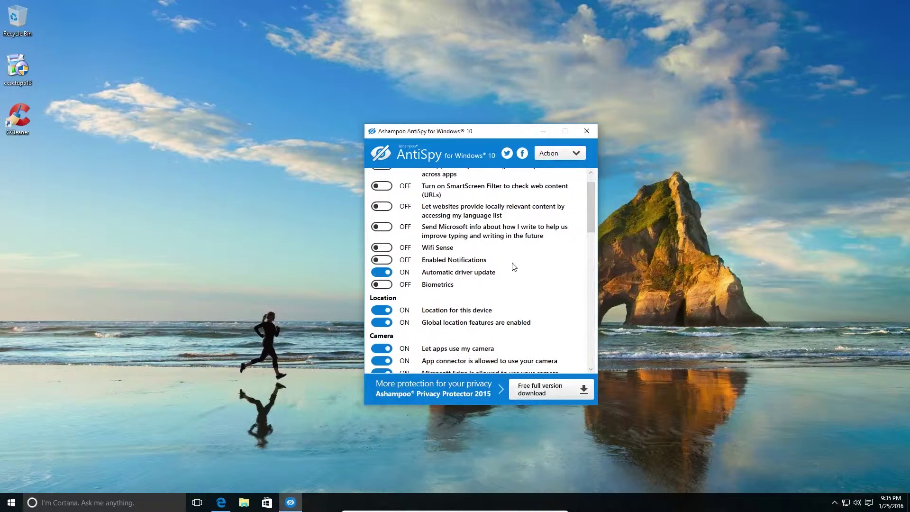
left_click(378, 312)
left_click_drag(591, 222, 590, 246)
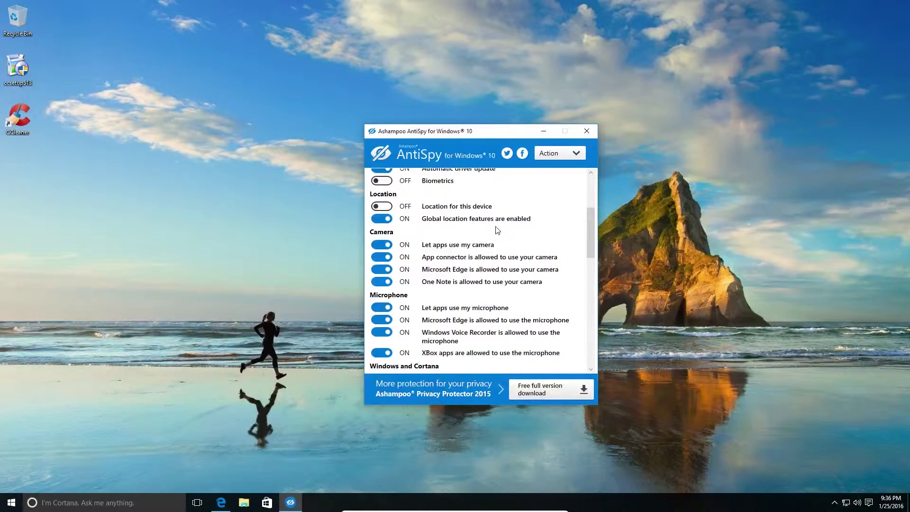
left_click(377, 221)
left_click(382, 245)
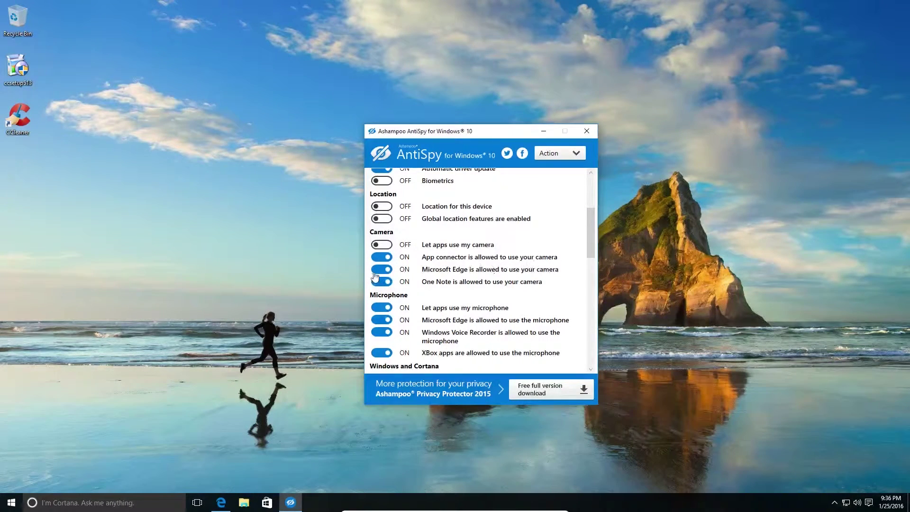
left_click(381, 258)
left_click(381, 269)
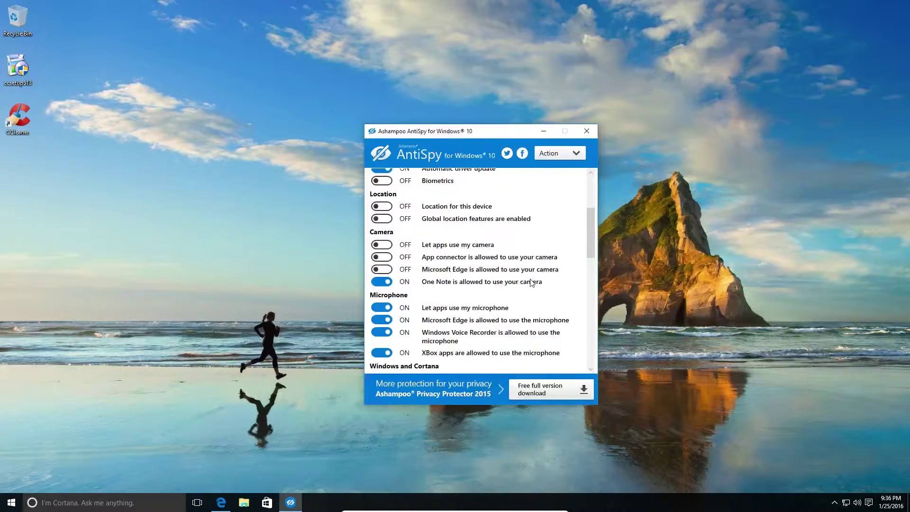
left_click(381, 282)
Block microphone access for apps, Microsoft Edge and XBox, leaving Windows Voice Recorder on.
scroll(480, 286, "down", 1)
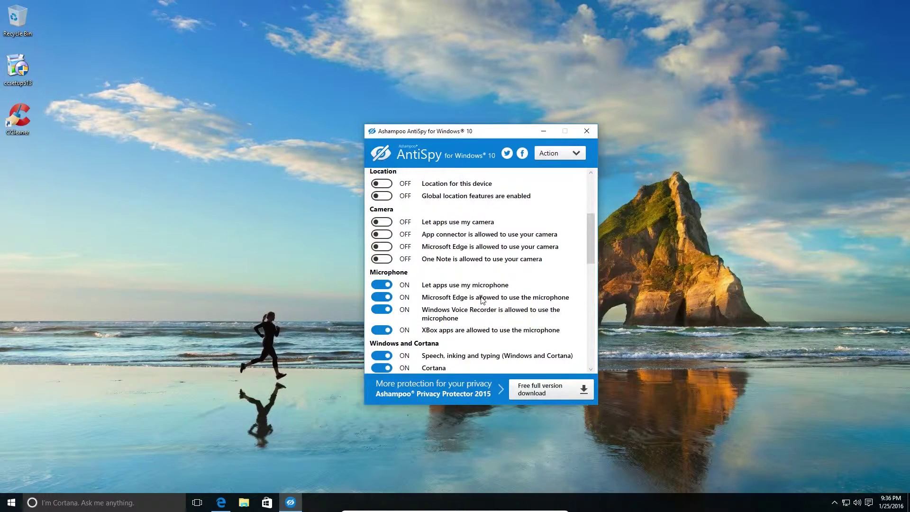
left_click(381, 285)
left_click(380, 298)
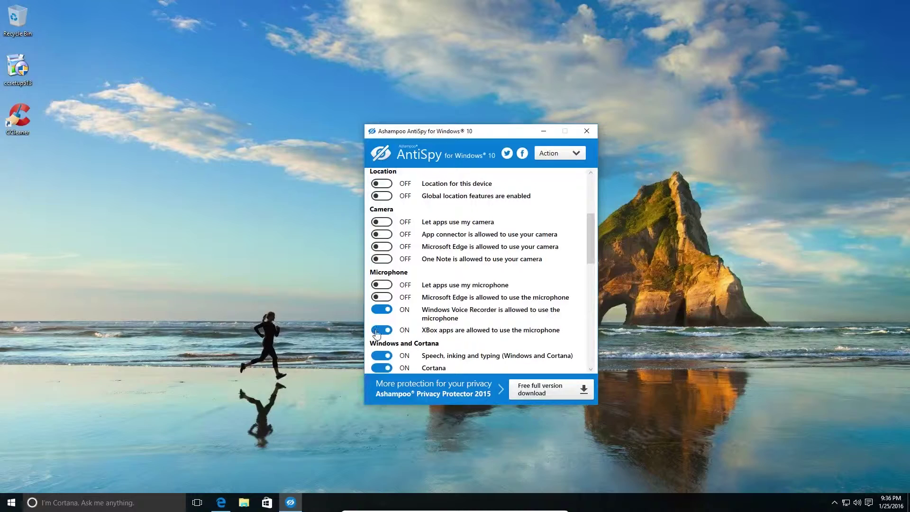
left_click(379, 331)
left_click_drag(591, 246, 593, 278)
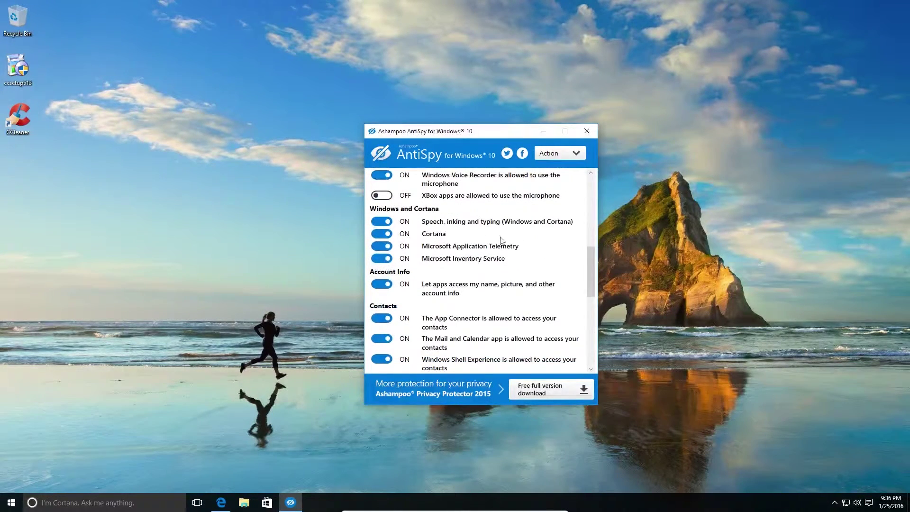
Turn off speech/inking/typing, Cortana, Application Telemetry and Inventory Service.
left_click(378, 222)
left_click(378, 235)
left_click(379, 247)
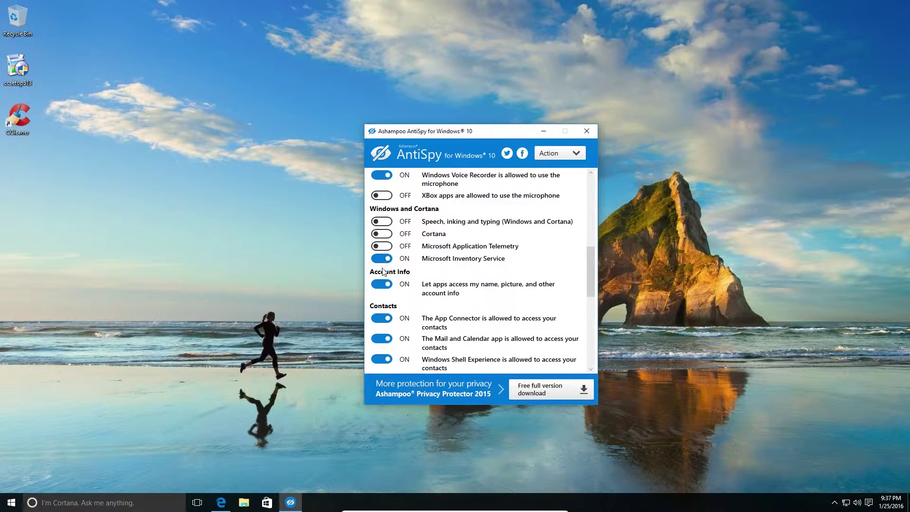
left_click(378, 260)
Block account info access and contacts access for App Connector, Mail and Calendar, and Shell Experience.
left_click(379, 285)
scroll(442, 295, "down", 1)
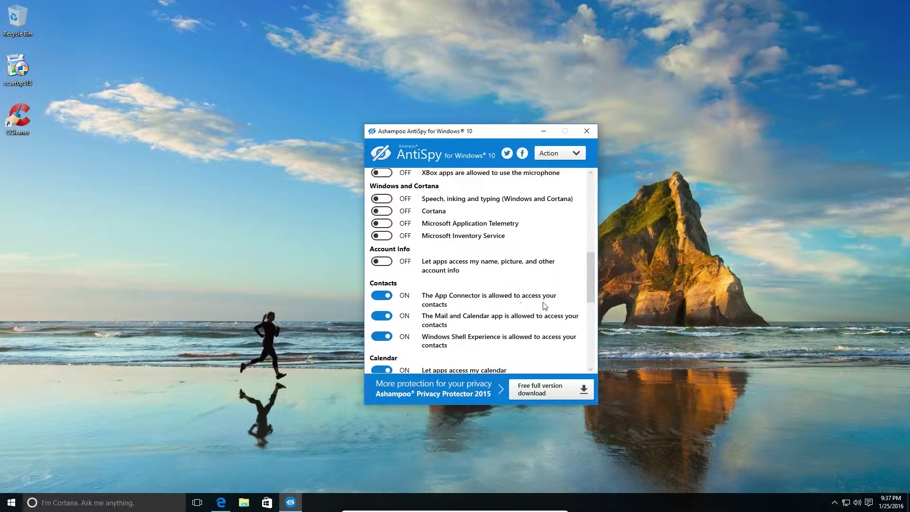
left_click(379, 298)
left_click(379, 317)
left_click(380, 337)
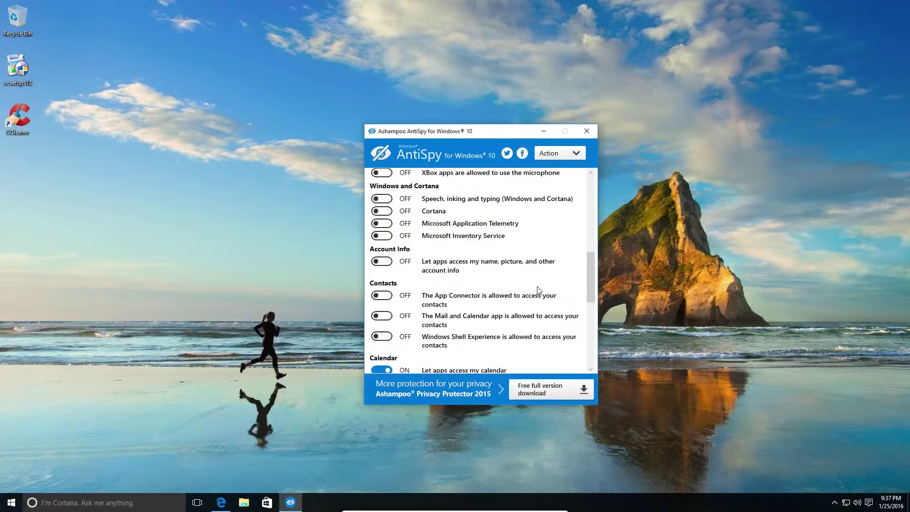
Block calendar access for apps, App Connector and the Mail and Calendar app.
scroll(538, 291, "down", 5)
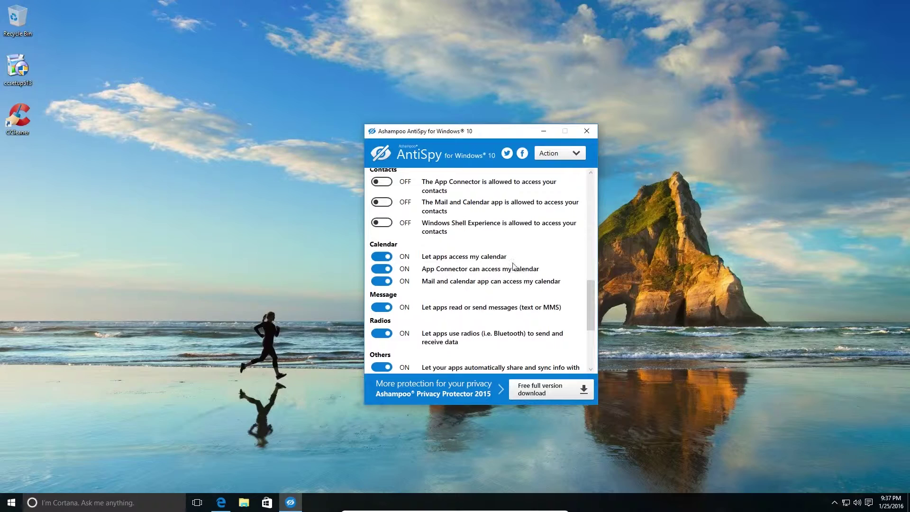
left_click(381, 257)
left_click(380, 269)
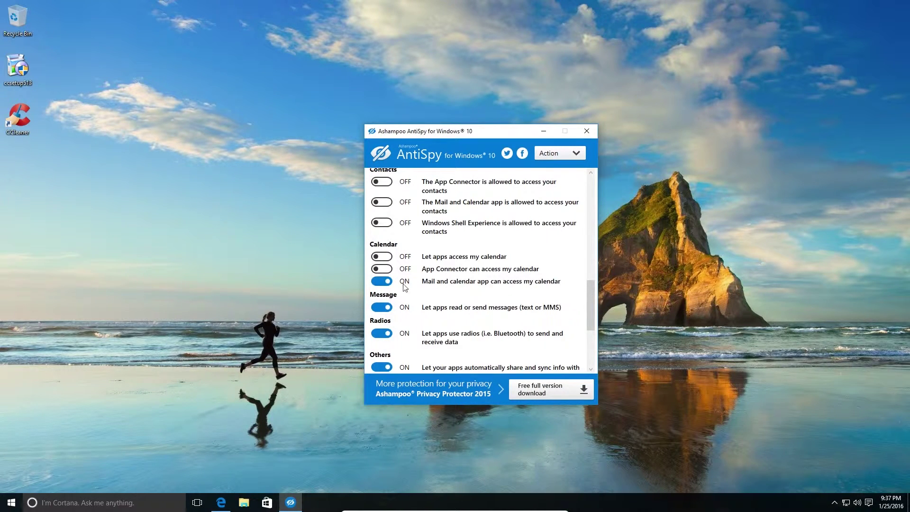
left_click(379, 283)
Turn off messaging, radios, wireless-device syncing and Cruzer Force access for apps.
scroll(536, 279, "down", 1)
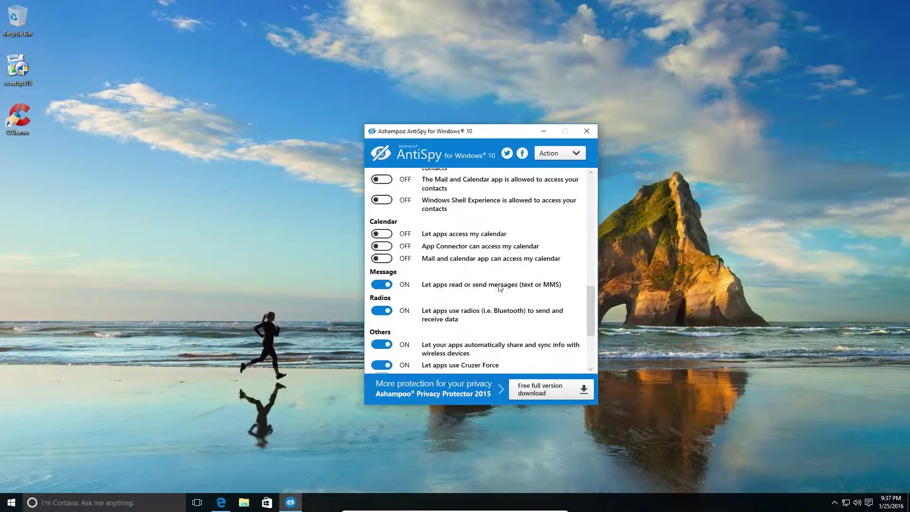
left_click(378, 284)
left_click(383, 315)
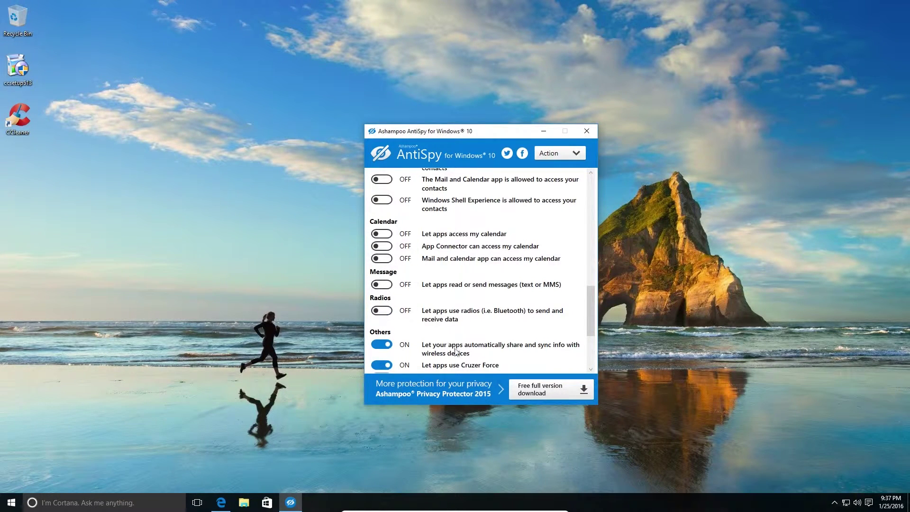
scroll(532, 347, "down", 1)
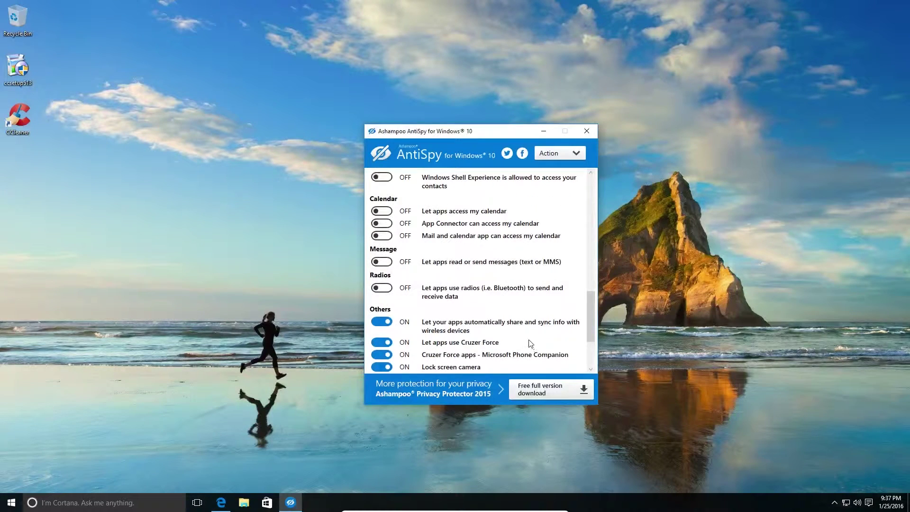
left_click(378, 324)
left_click(382, 343)
Turn off Phone Companion Cruzer Force apps, the lock screen camera and handwriting data sharing.
scroll(495, 324, "down", 1)
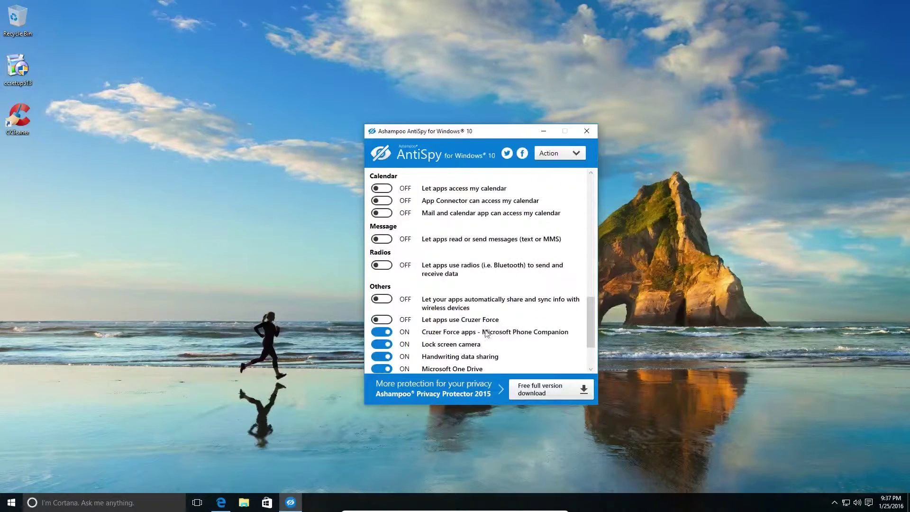
left_click(375, 333)
scroll(508, 310, "down", 2)
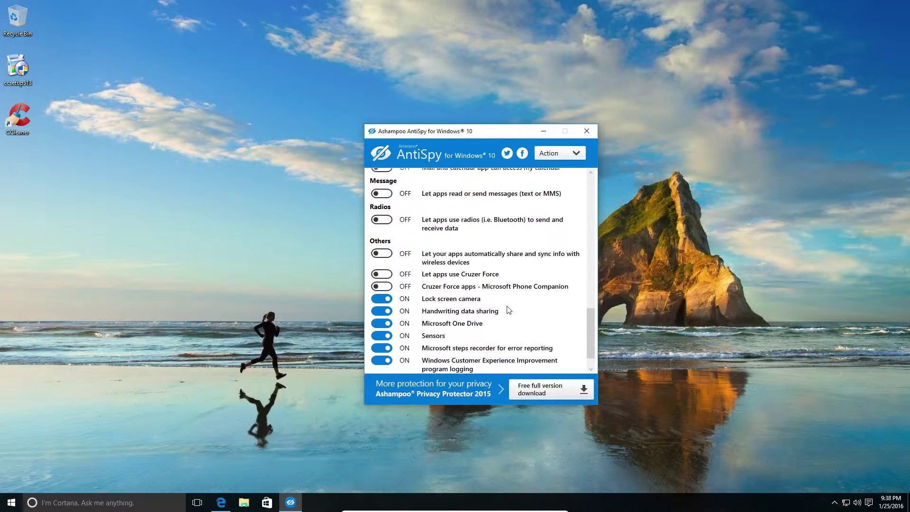
left_click(380, 300)
left_click(381, 313)
Turn off Sensors, steps recorder, CEIP logging, Windows update sharing and Edge's Do Not Track setting.
scroll(395, 335, "down", 1)
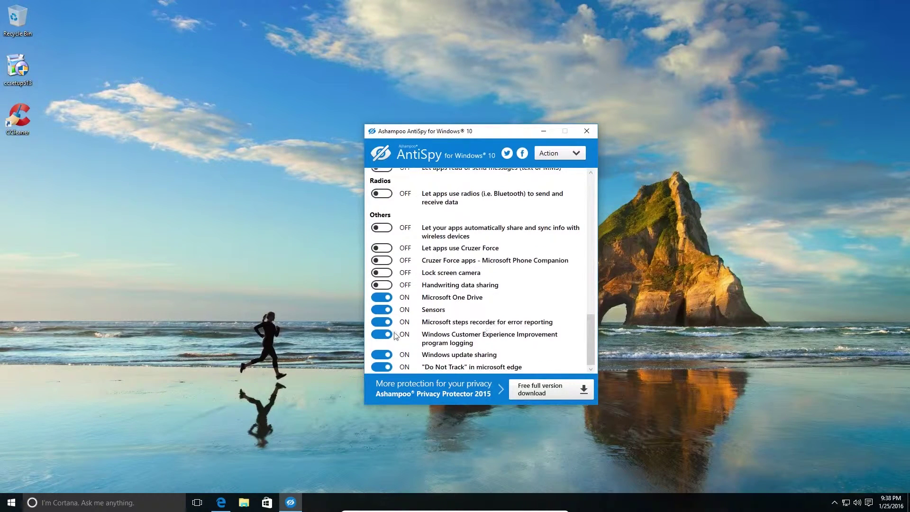
left_click(381, 311)
left_click(380, 322)
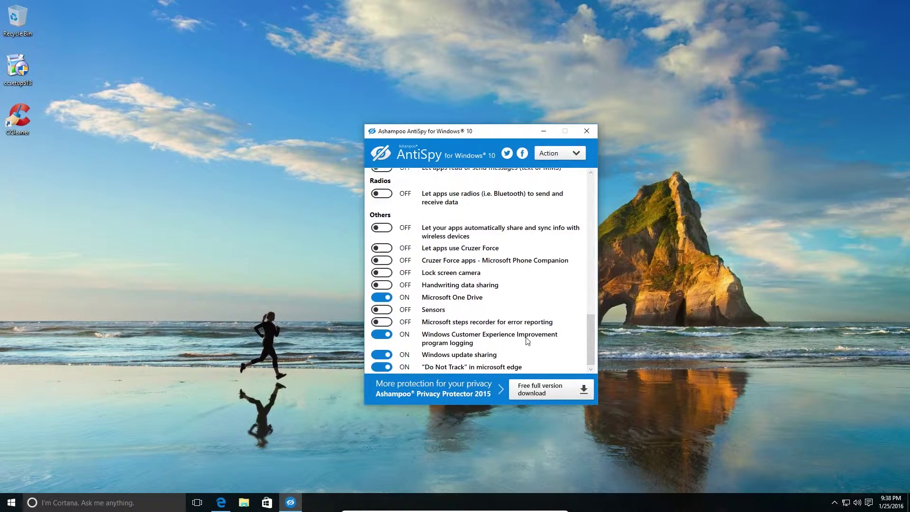
left_click(382, 335)
left_click(381, 355)
left_click(381, 367)
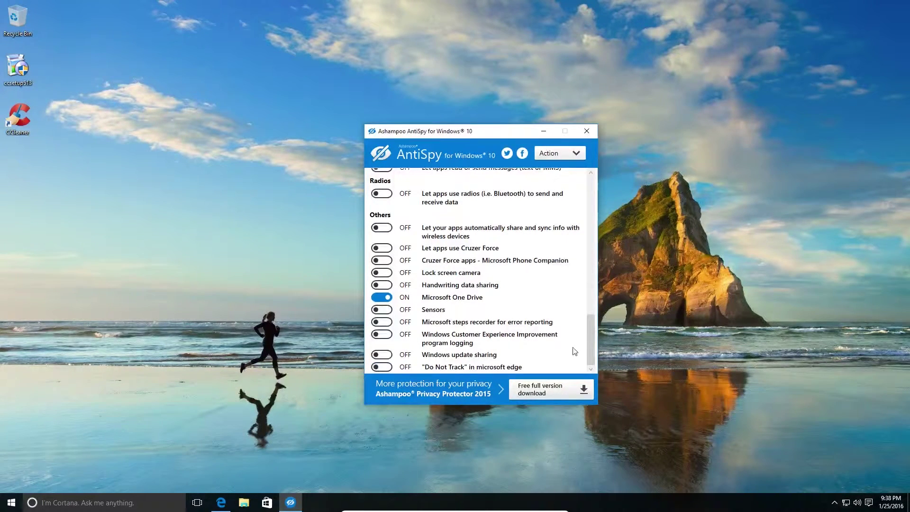
Paste and go to the Piriform CCleaner download address in Chrome's address bar.
left_click_drag(591, 339, 584, 171)
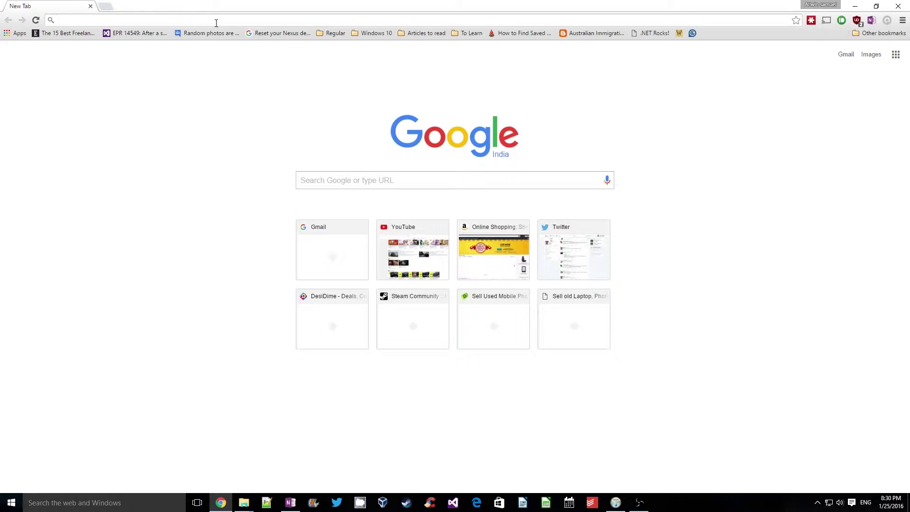
right_click(149, 21)
left_click(175, 78)
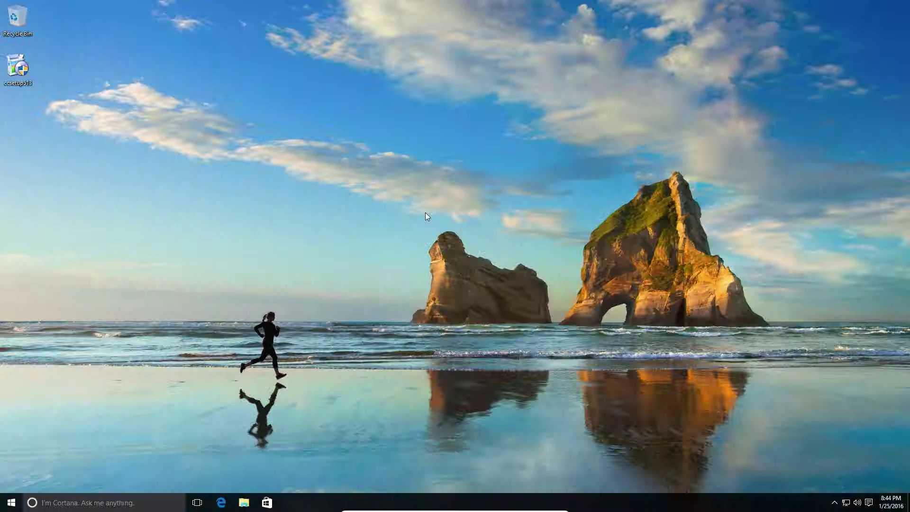
Run ccsetup513 and advance CCleaner v5.13 Setup past install options, users and install location.
double_click(19, 70)
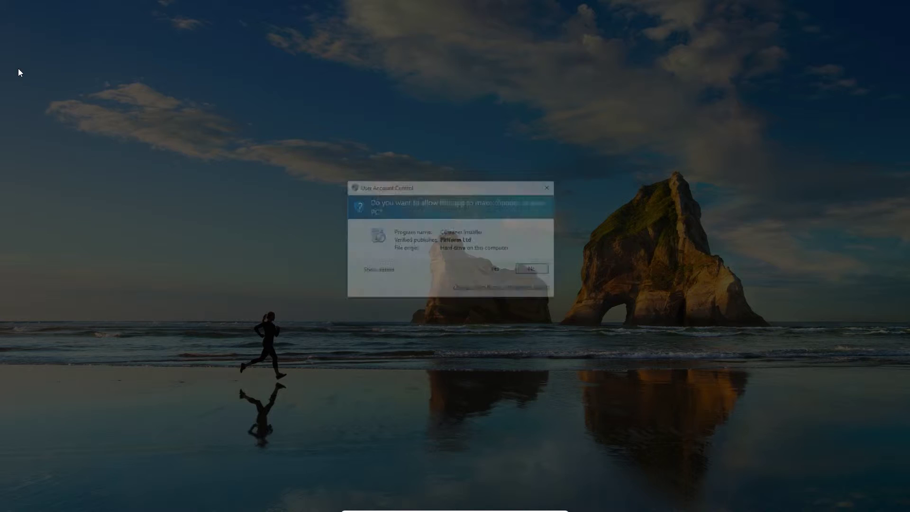
left_click(497, 270)
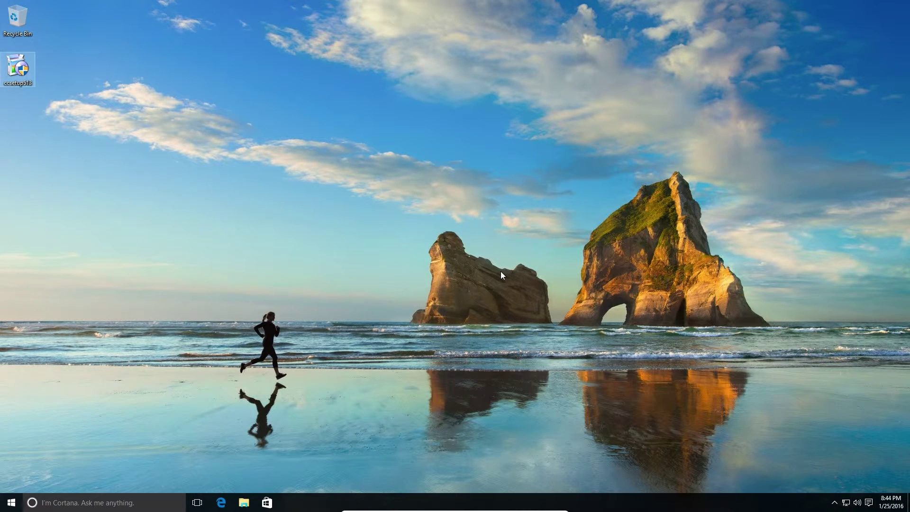
left_click_drag(465, 165, 497, 123)
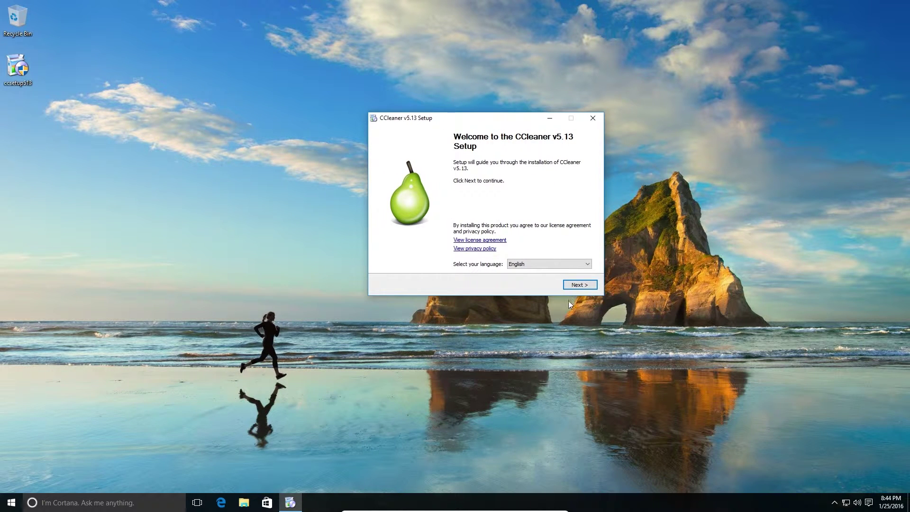
left_click(580, 285)
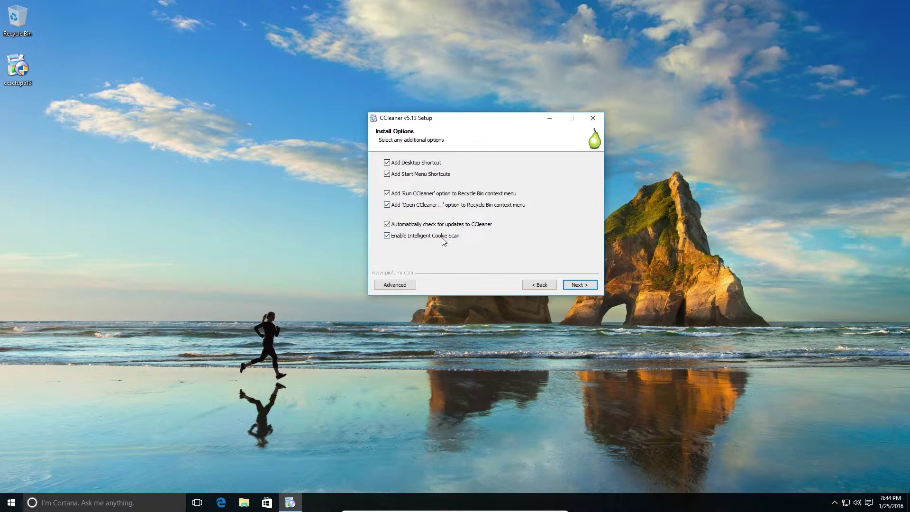
left_click(407, 285)
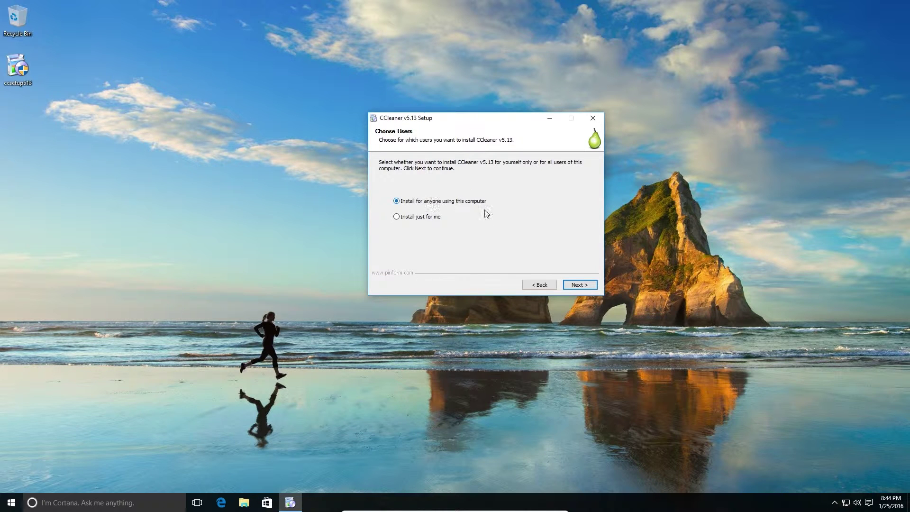
left_click(575, 287)
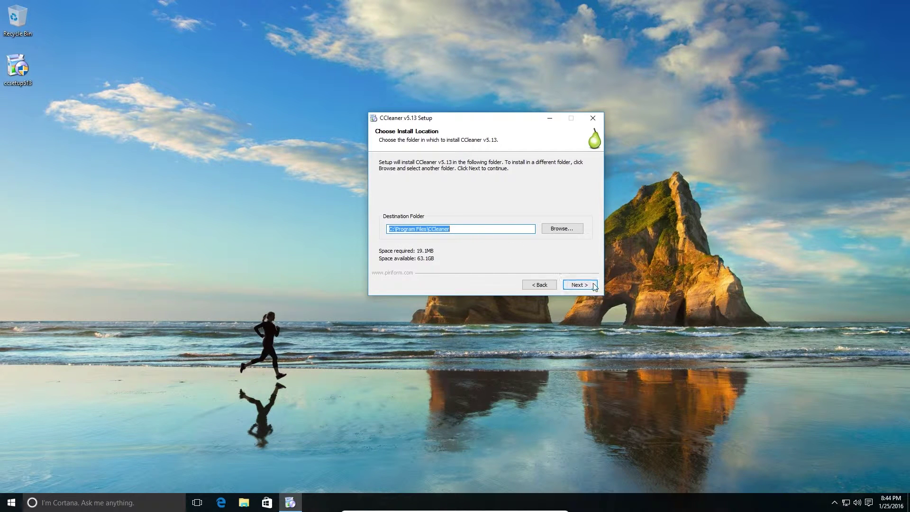
left_click(588, 286)
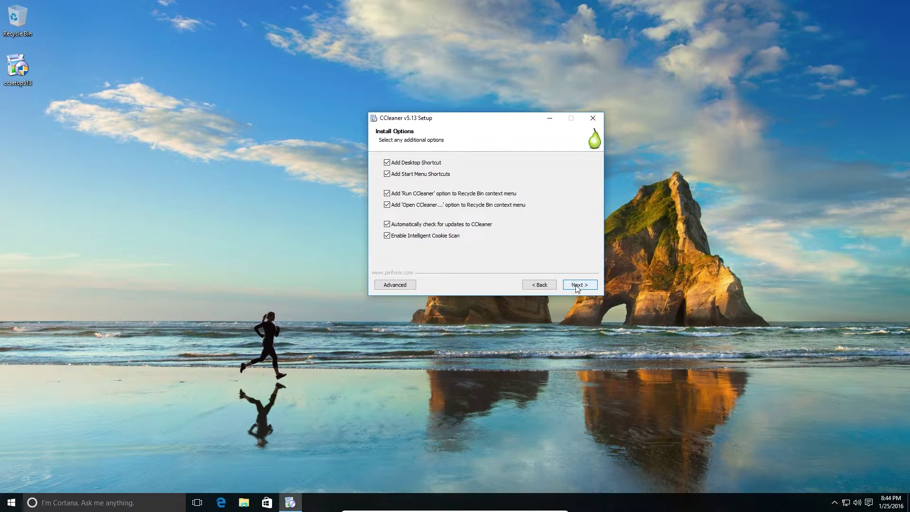
left_click(578, 285)
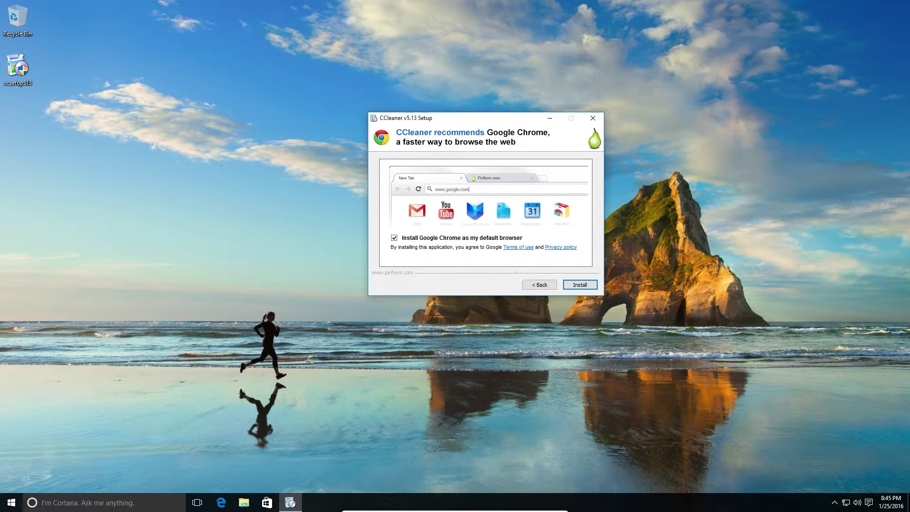
Untick the Chrome default-browser offer, install CCleaner v5.13 with details shown, and finish setup.
left_click(394, 237)
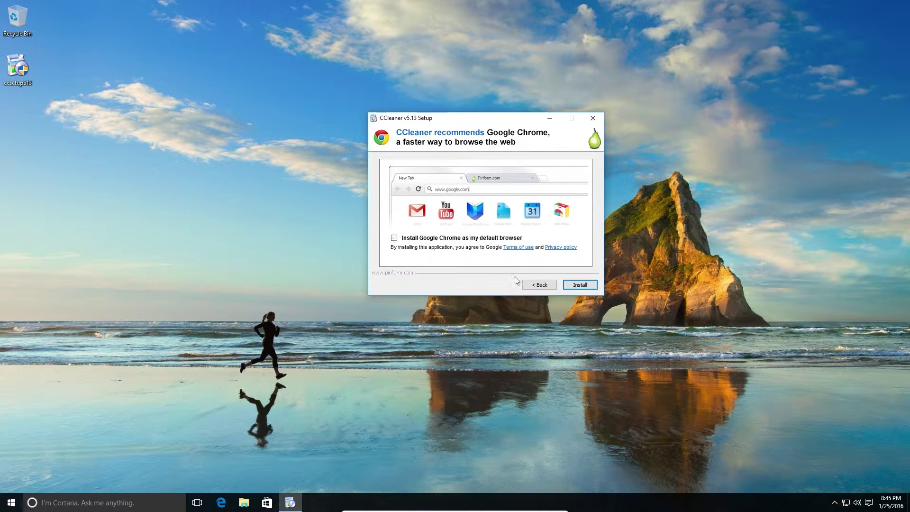
left_click(589, 287)
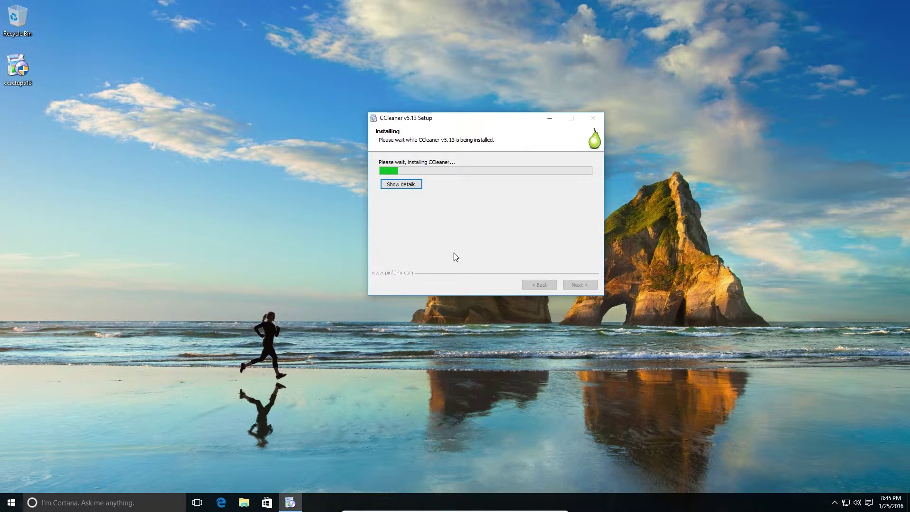
left_click(417, 186)
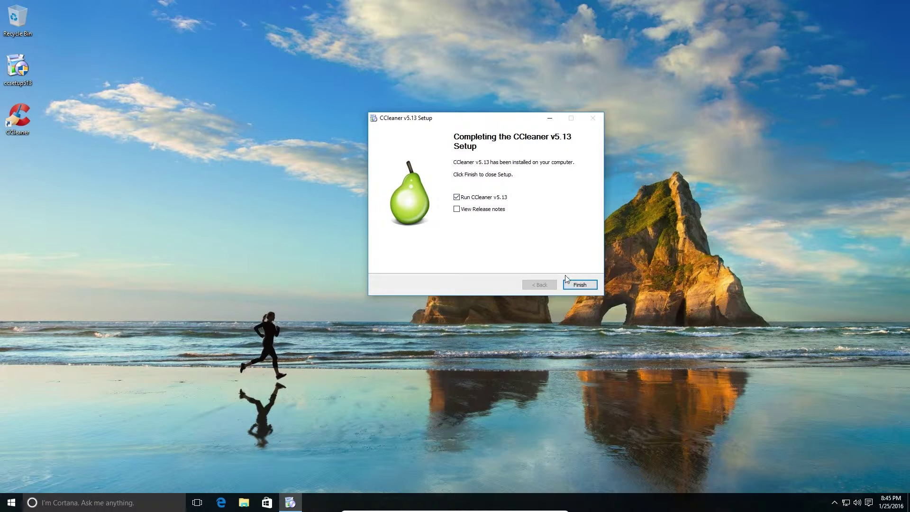
left_click(579, 285)
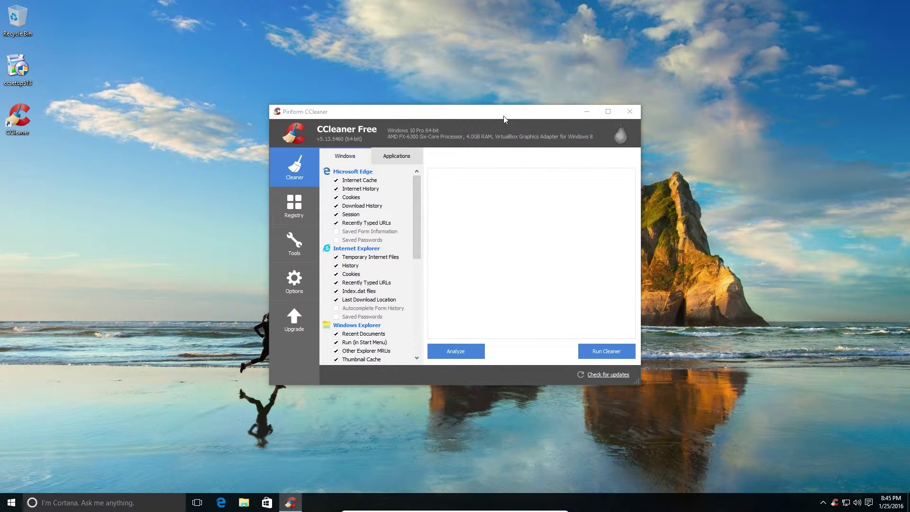
Look over the Cleaner list and Registry view, then open Tools > Uninstall's installed-programs list.
left_click_drag(503, 116, 504, 110)
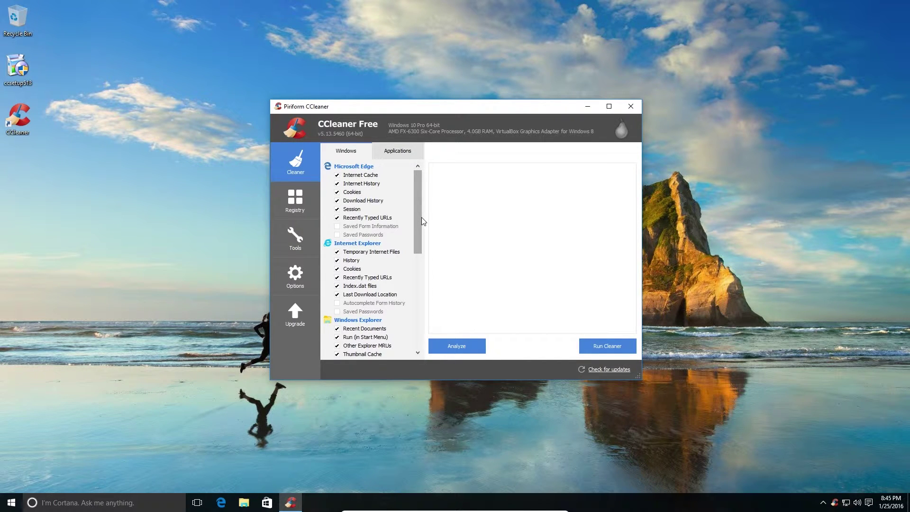
left_click_drag(418, 219, 312, 200)
left_click(312, 204)
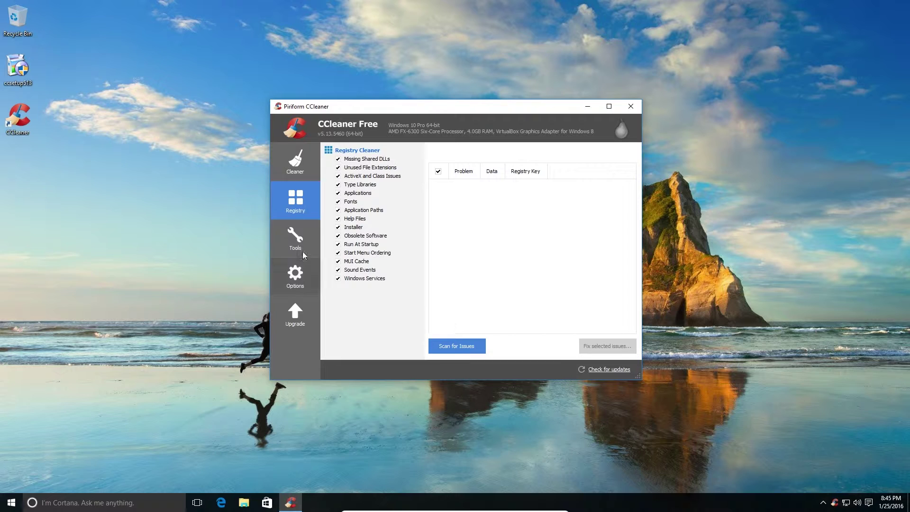
left_click(295, 238)
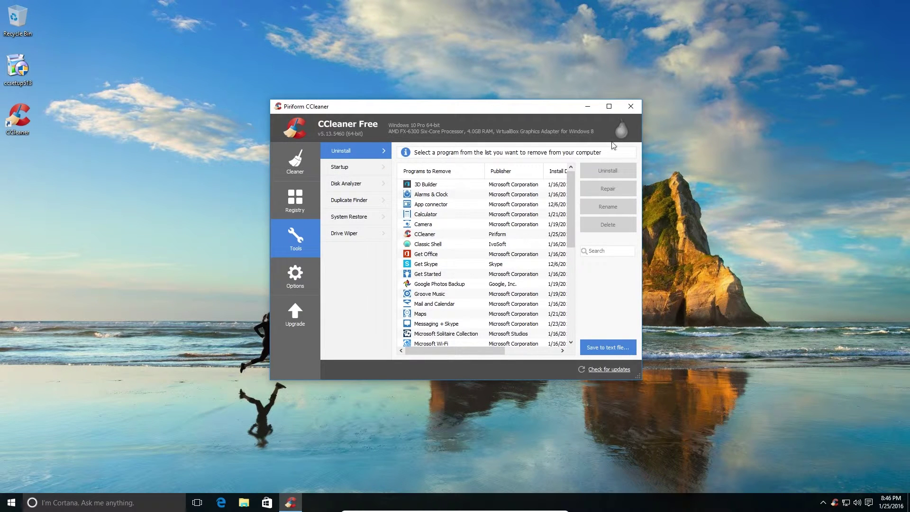
Enlarge and reposition the CCleaner window so the full Uninstall list shows, then select 3D Builder.
left_click_drag(636, 376, 738, 470)
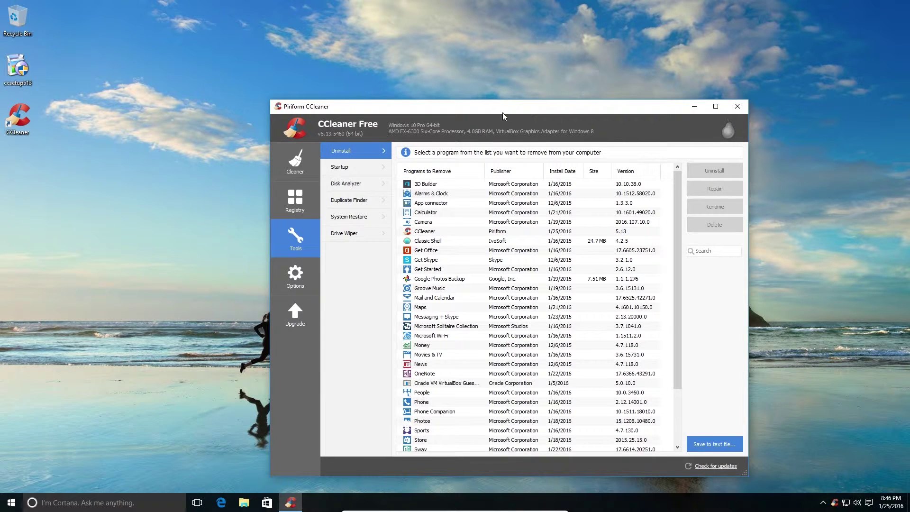
left_click_drag(503, 112, 455, 50)
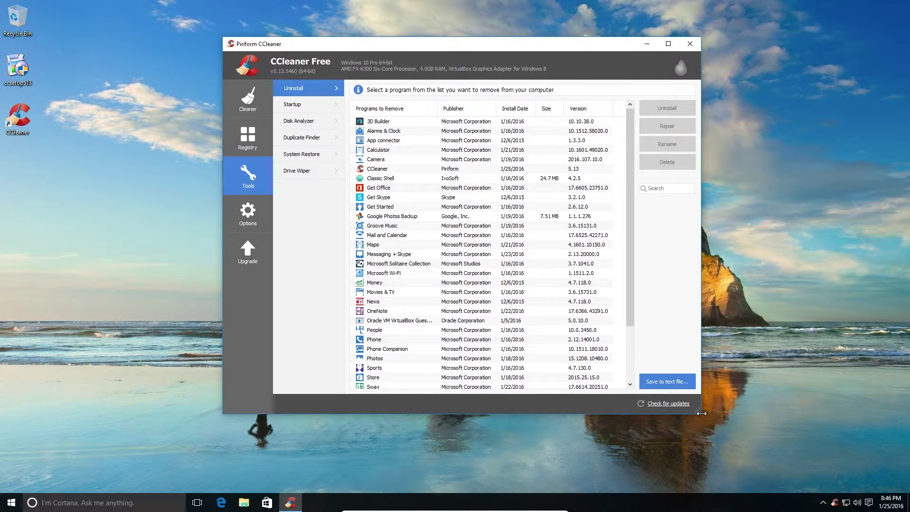
left_click_drag(720, 444, 755, 487)
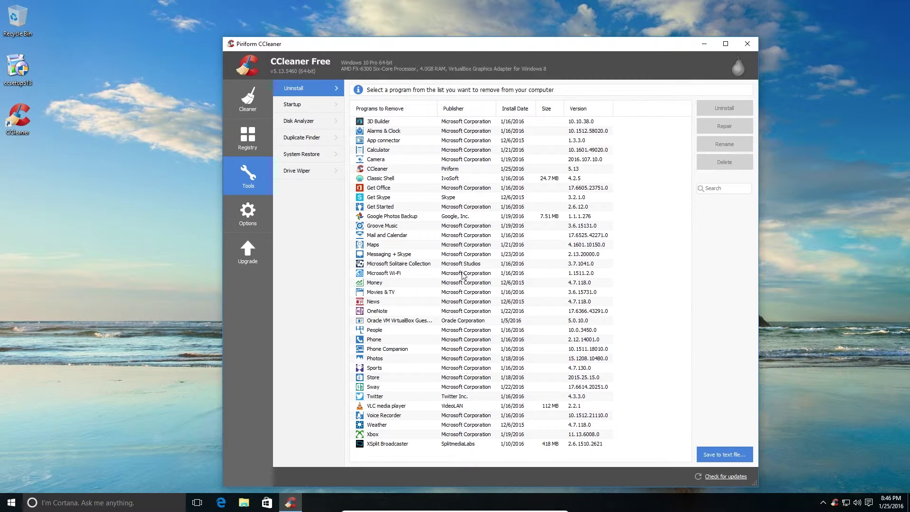
left_click(381, 124)
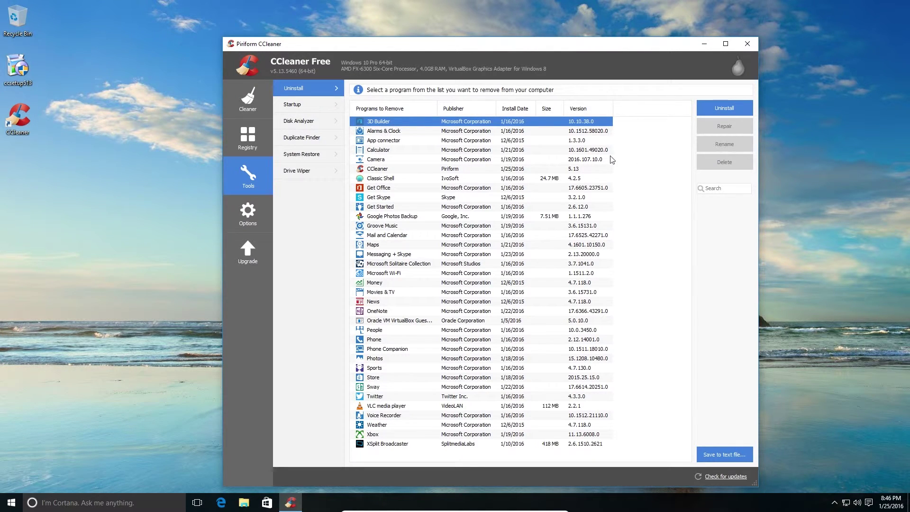
Uninstall 3D Builder, Alarms & Clock and Camera, confirming each removal with OK.
left_click(728, 111)
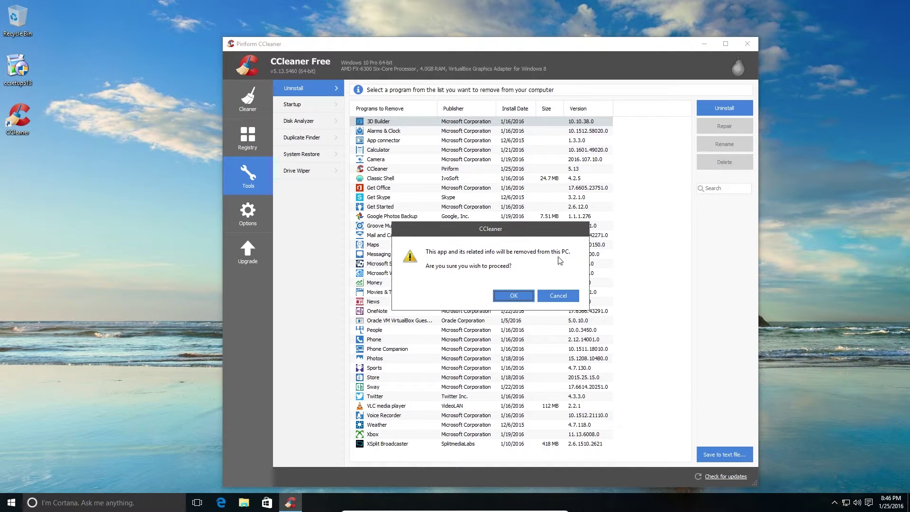
left_click(512, 296)
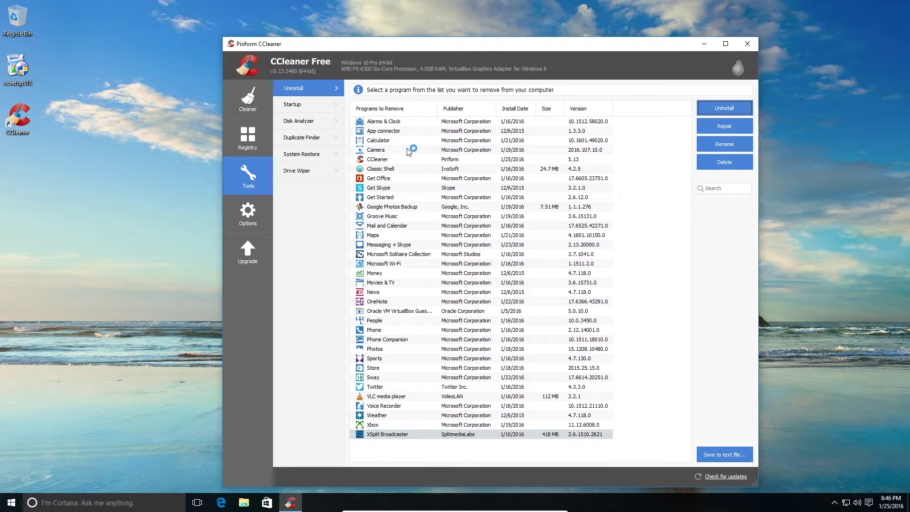
left_click(397, 124)
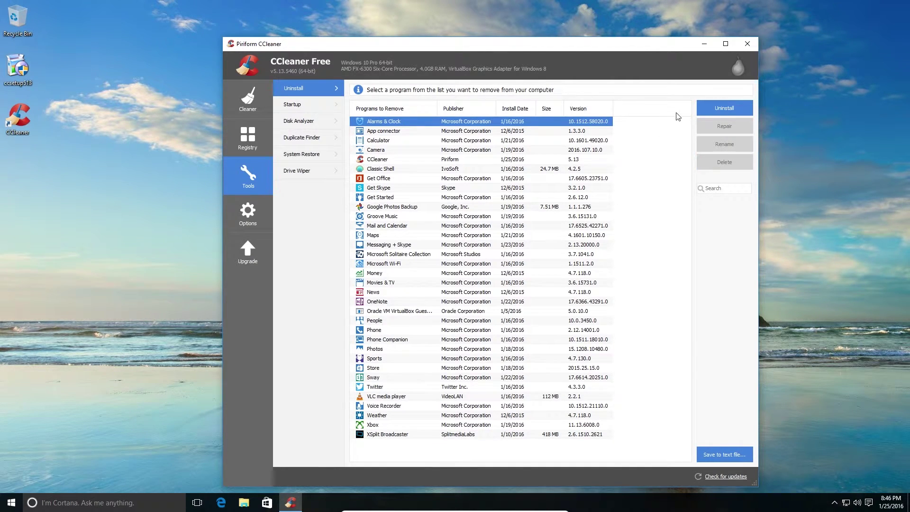
left_click(726, 108)
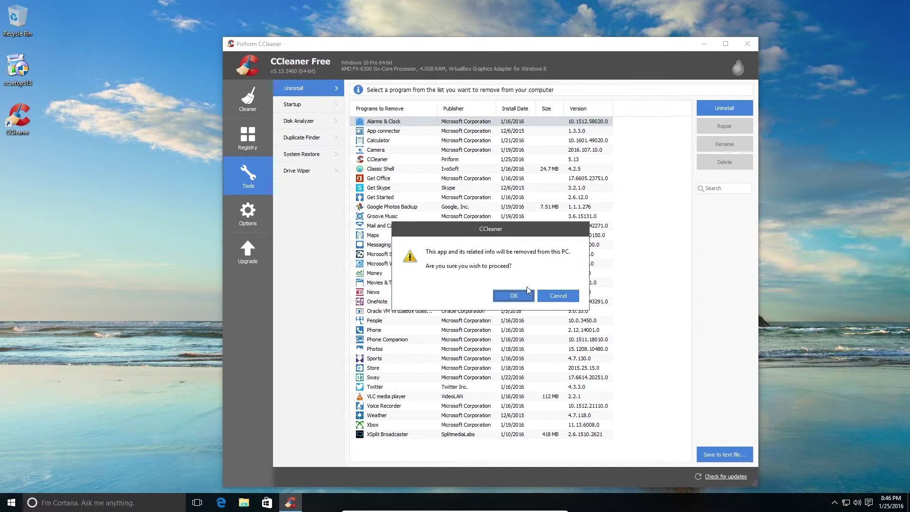
left_click(513, 295)
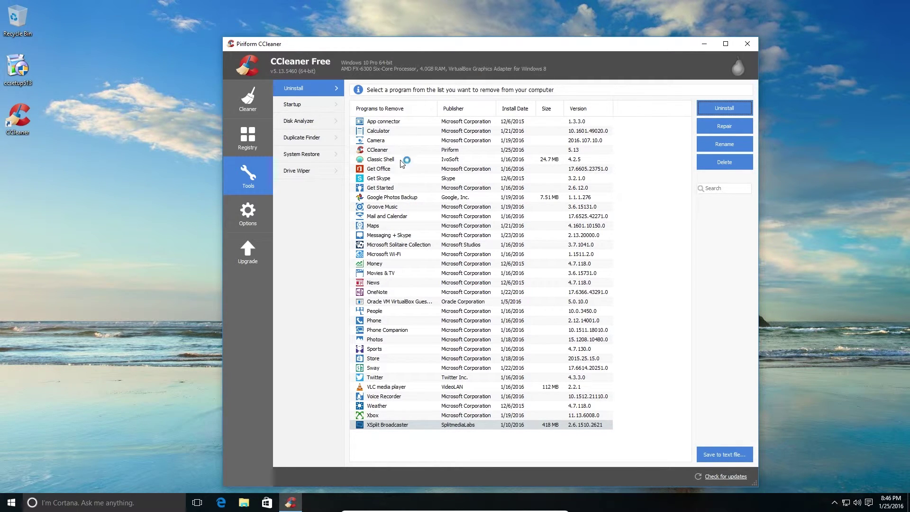
left_click(404, 141)
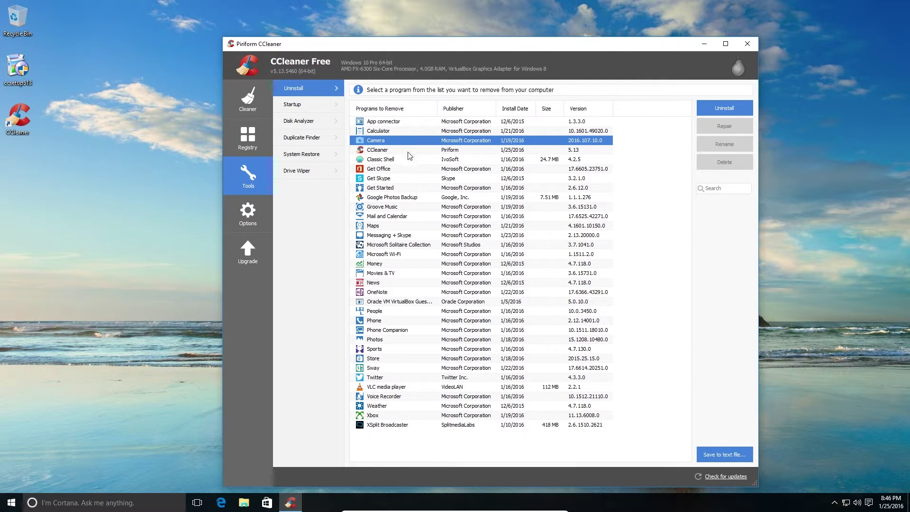
left_click(732, 107)
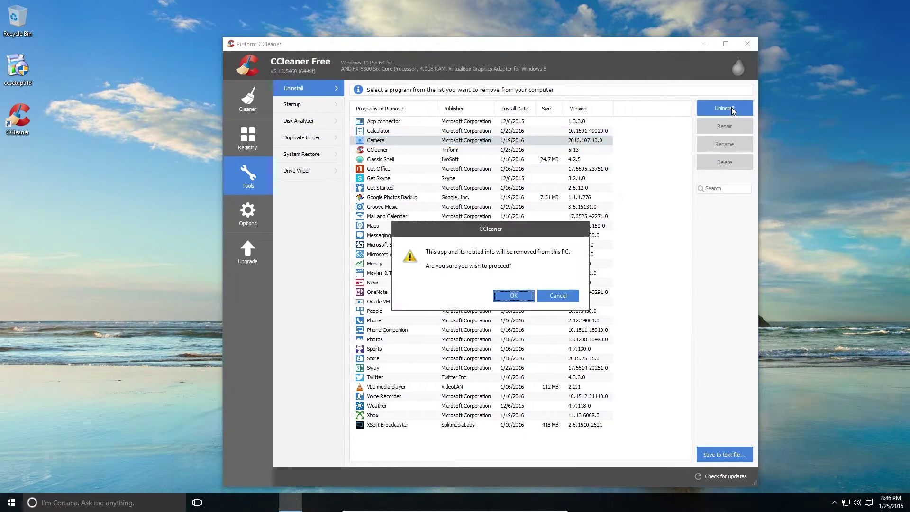
left_click(515, 296)
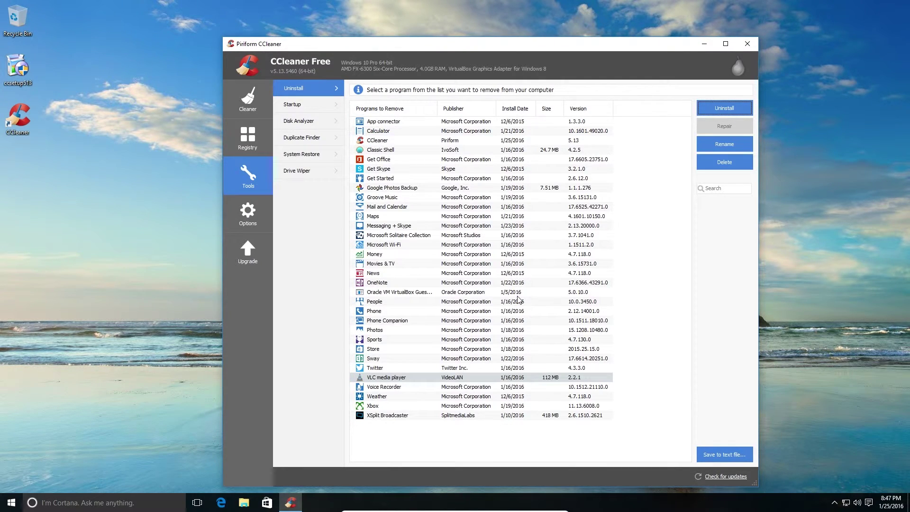
Uninstall Get Office, Get Skype and Get Started, confirming each removal.
left_click(378, 160)
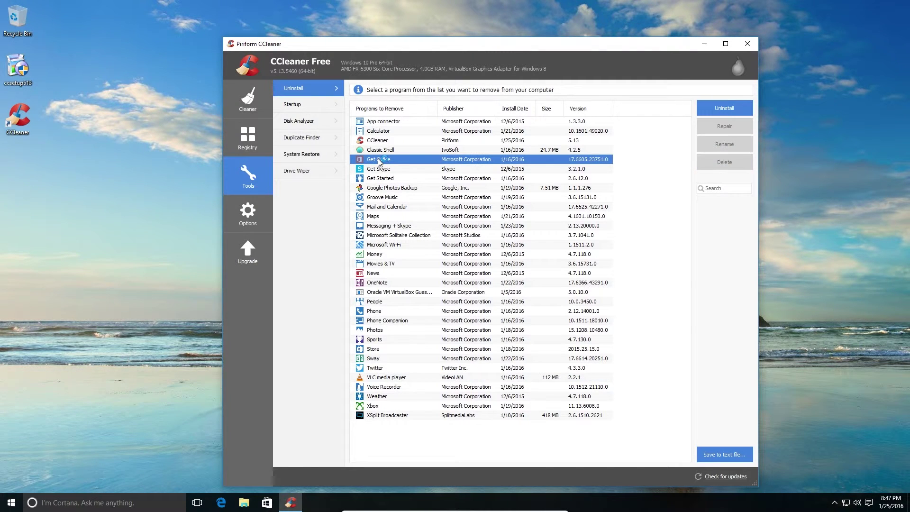
left_click(724, 109)
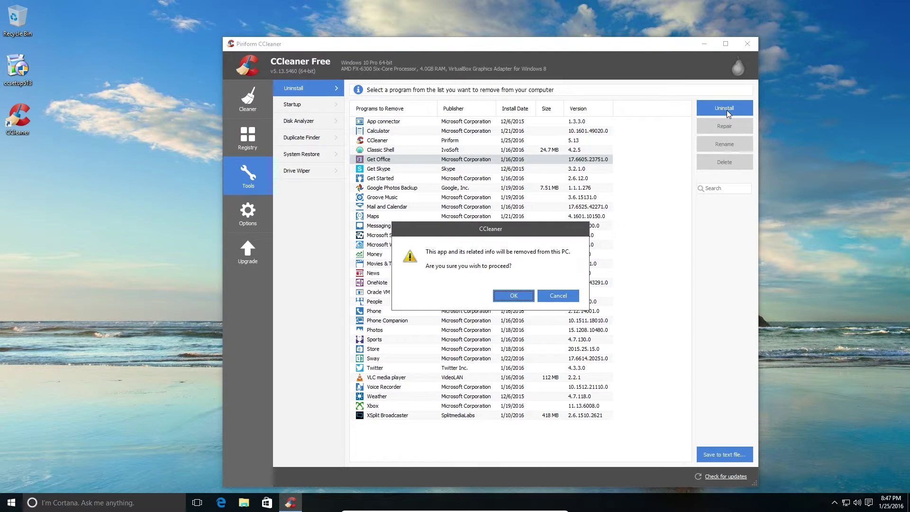
left_click(519, 299)
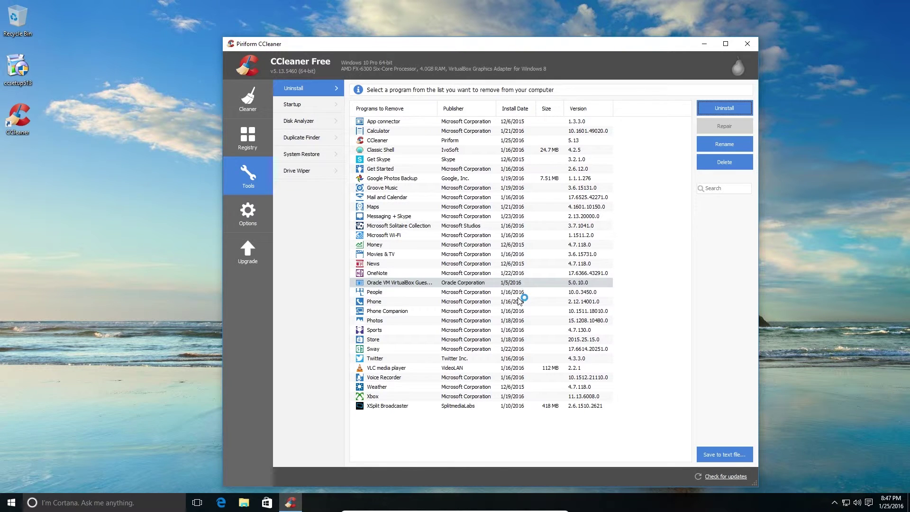
left_click(398, 162)
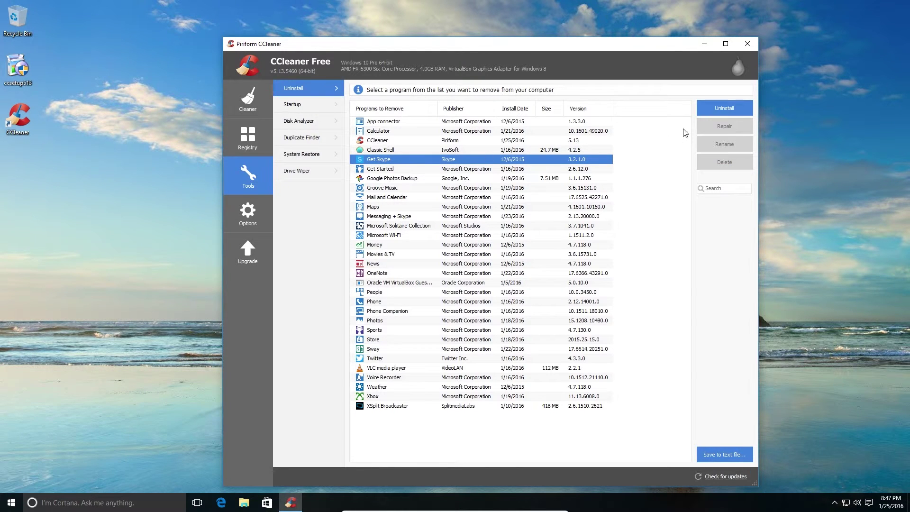
left_click(711, 109)
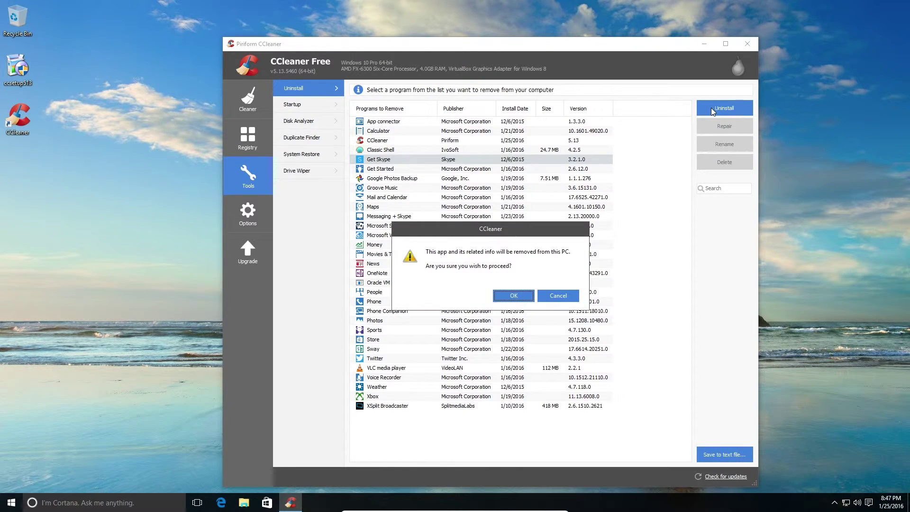
left_click(513, 296)
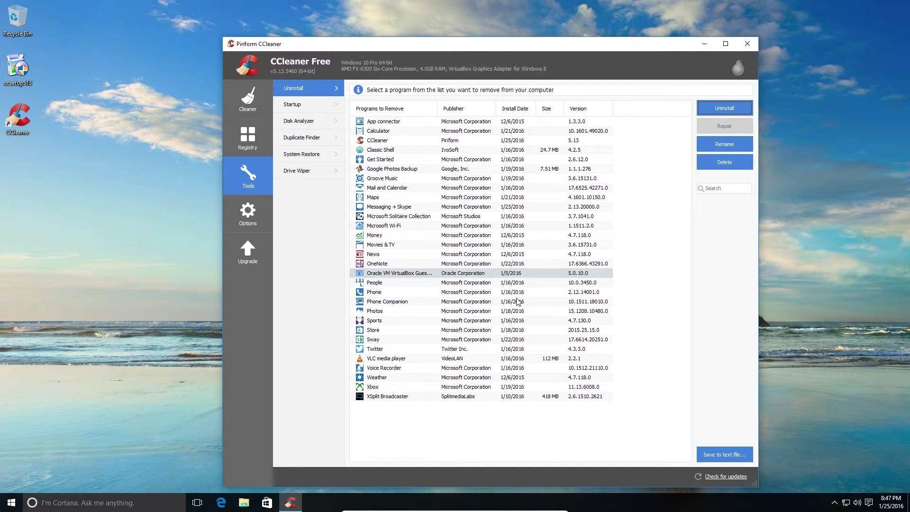
left_click(437, 163)
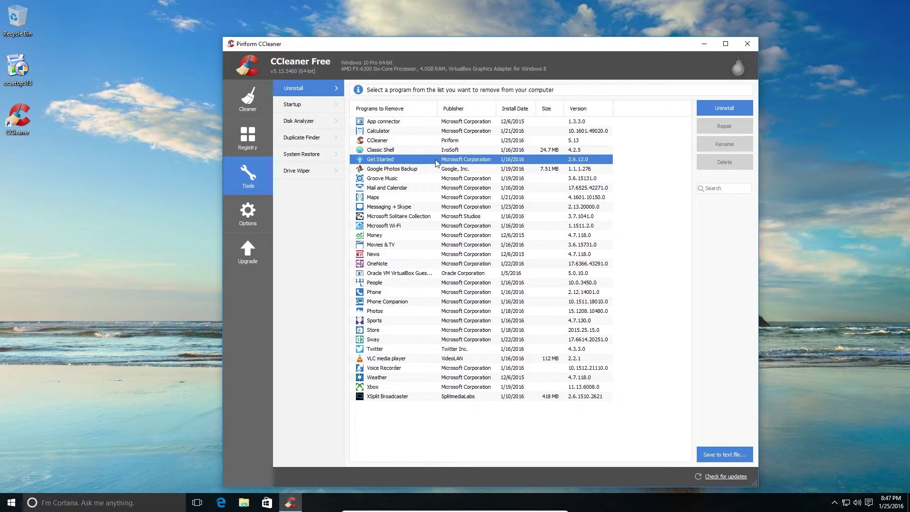
left_click(728, 112)
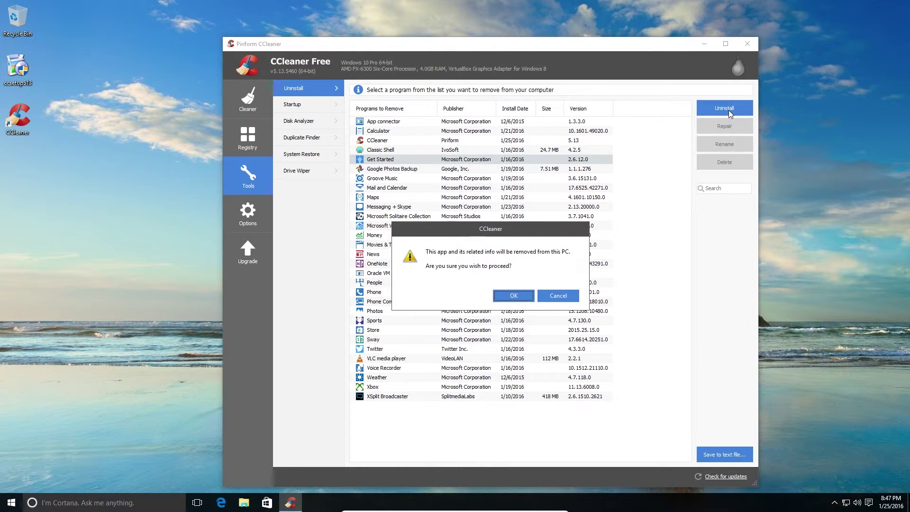
left_click(520, 298)
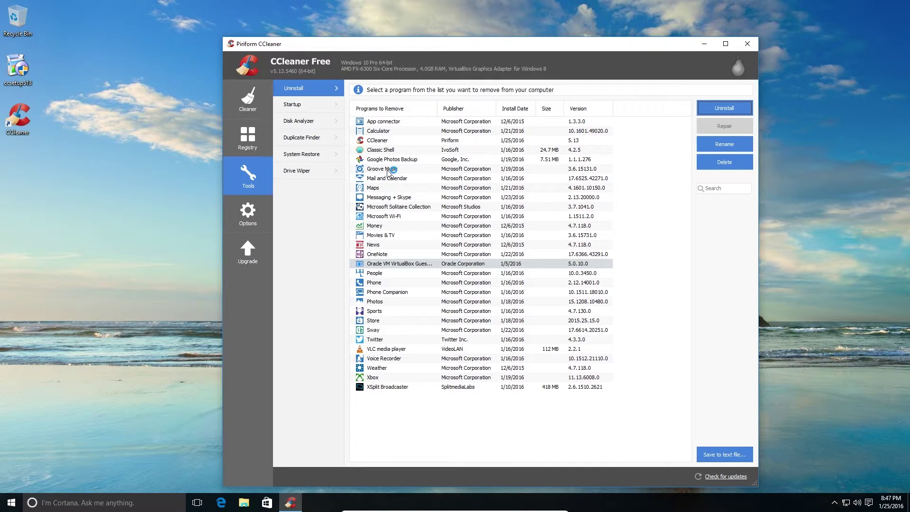
Uninstall Groove Music, Mail and Calendar, and Maps, confirming each removal.
left_click(388, 169)
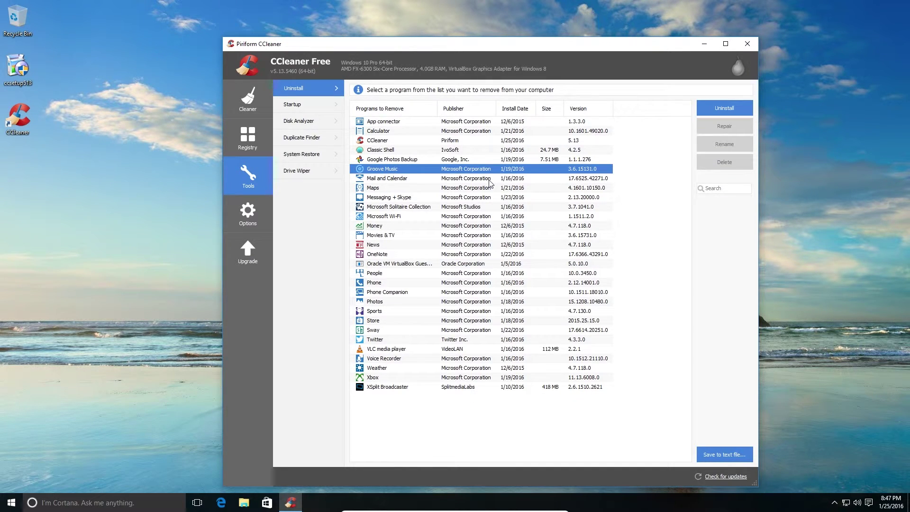
left_click(724, 109)
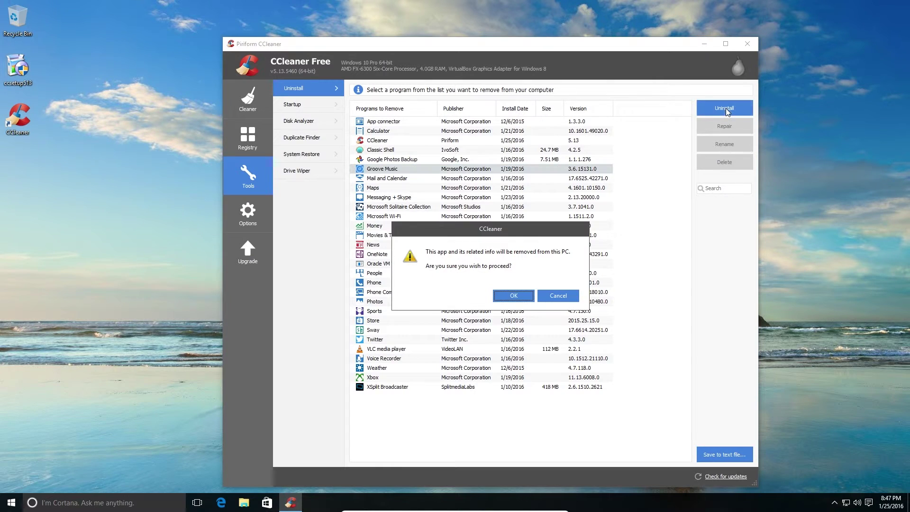
left_click(514, 296)
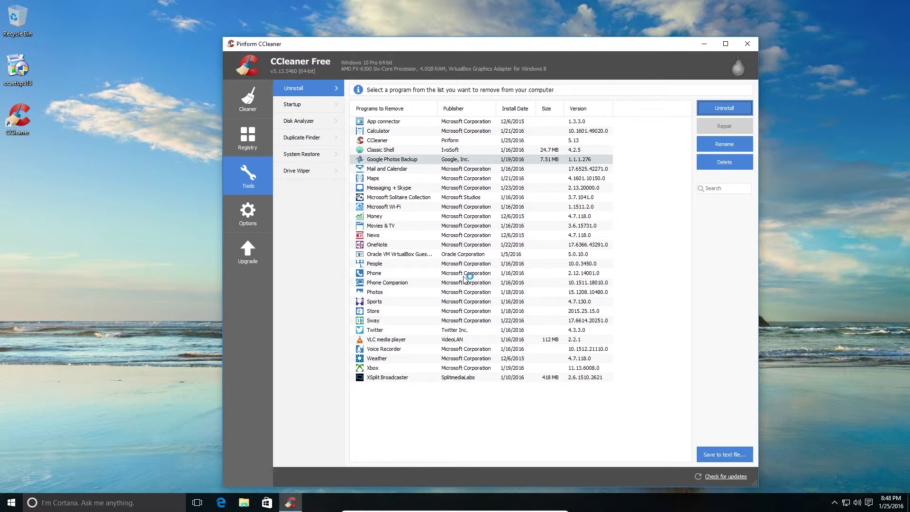
left_click(414, 169)
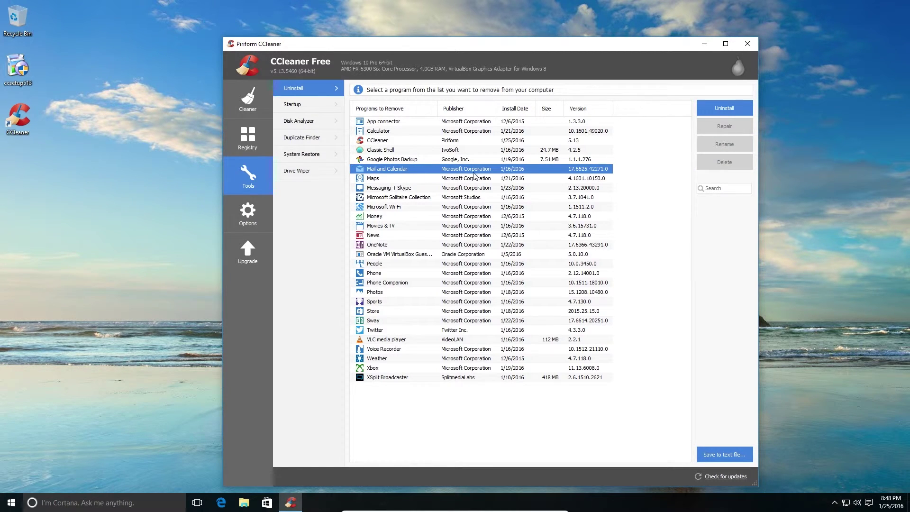
left_click(717, 108)
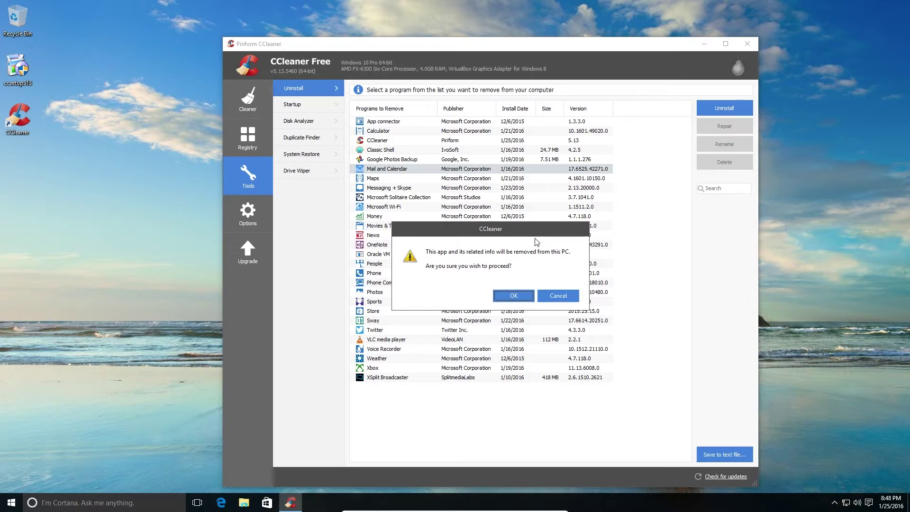
left_click(515, 297)
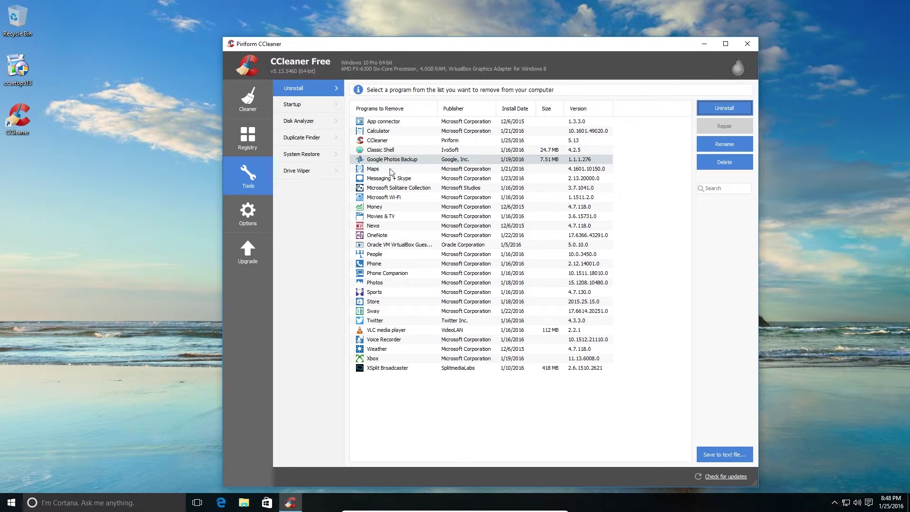
left_click(392, 170)
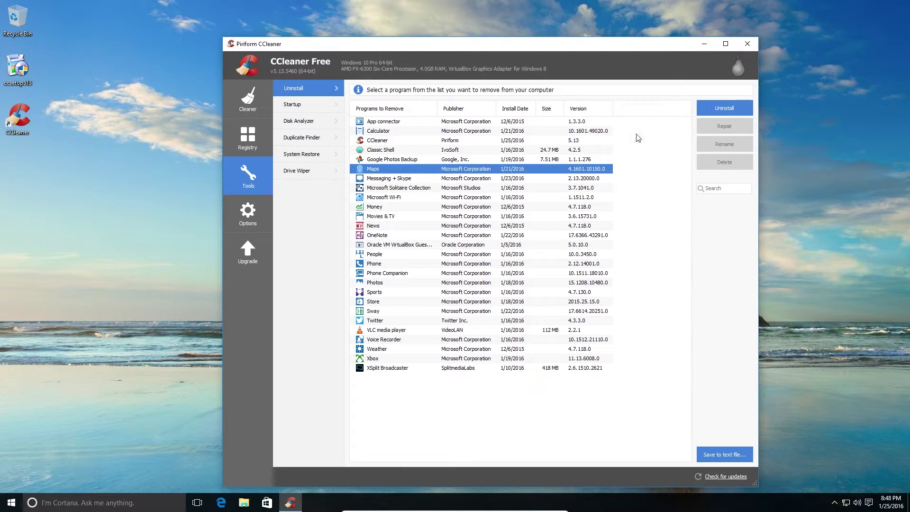
left_click(718, 107)
left_click(517, 298)
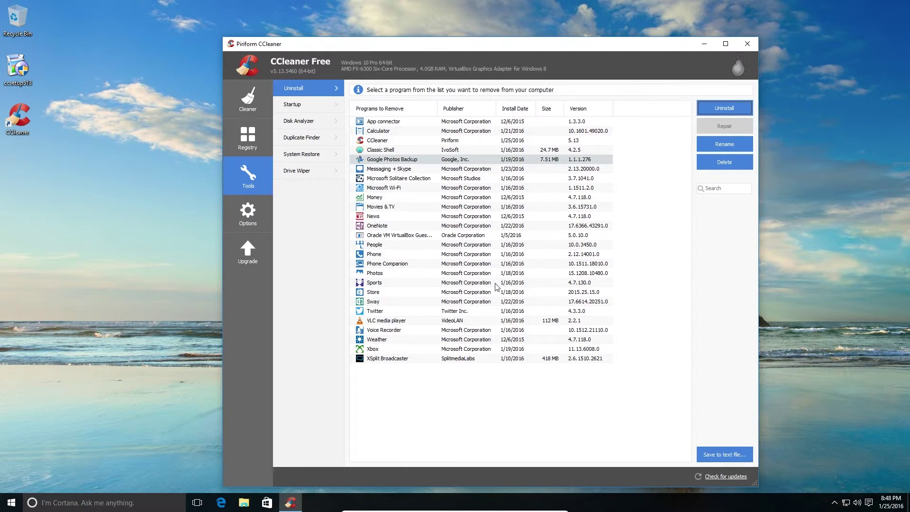
Remove Messaging + Skype, Microsoft Solitaire Collection, Money, and Movies & TV.
left_click(411, 169)
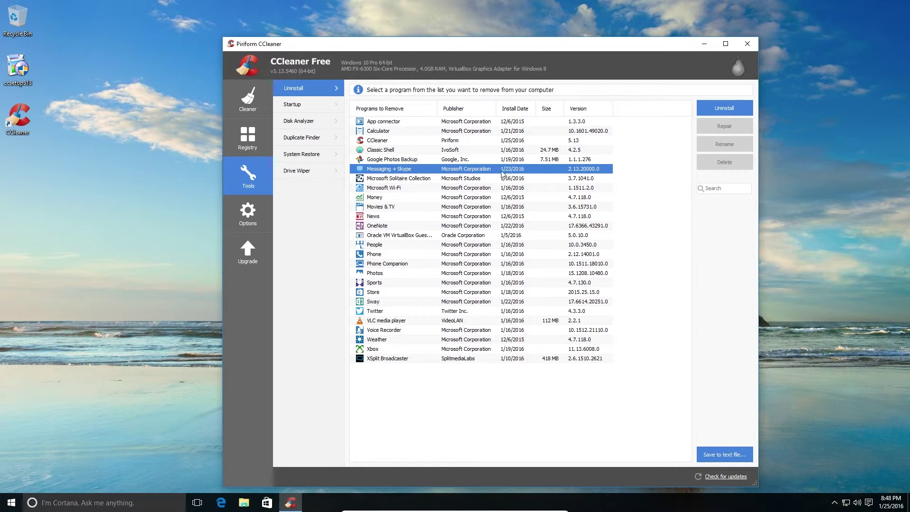
left_click(726, 112)
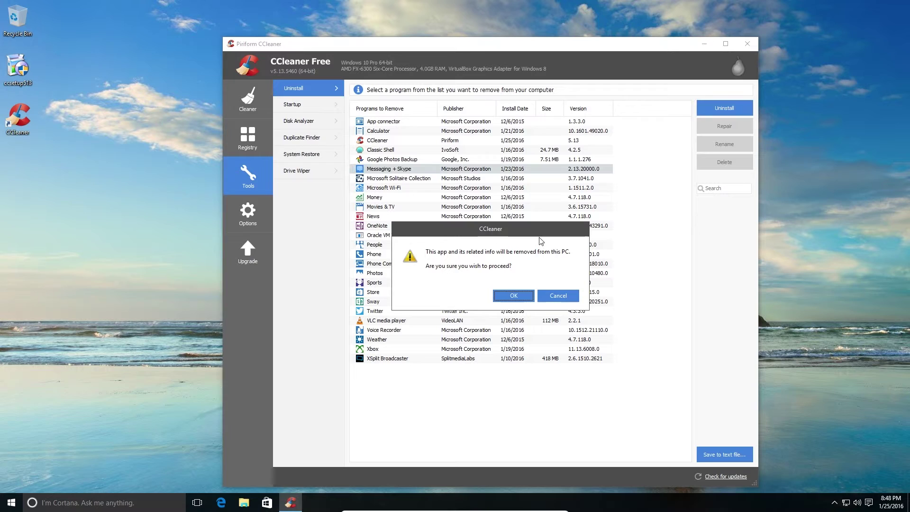
left_click(518, 295)
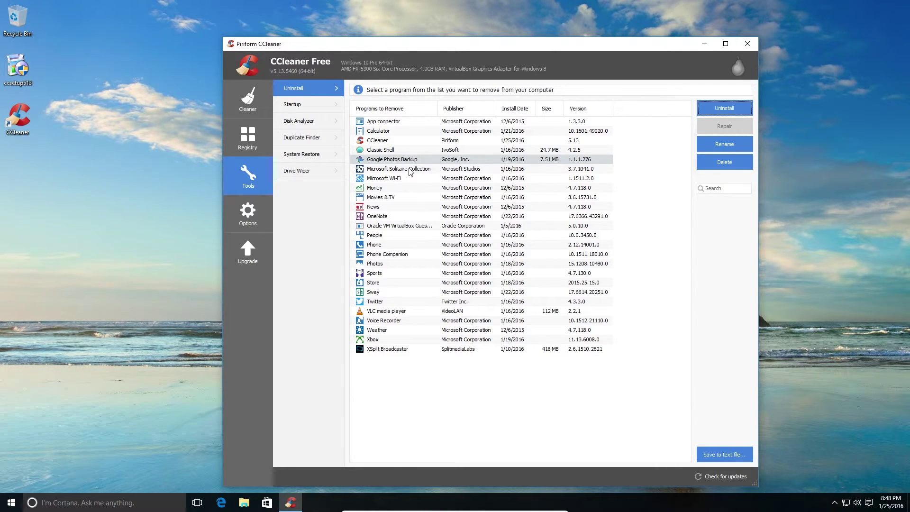
left_click(411, 170)
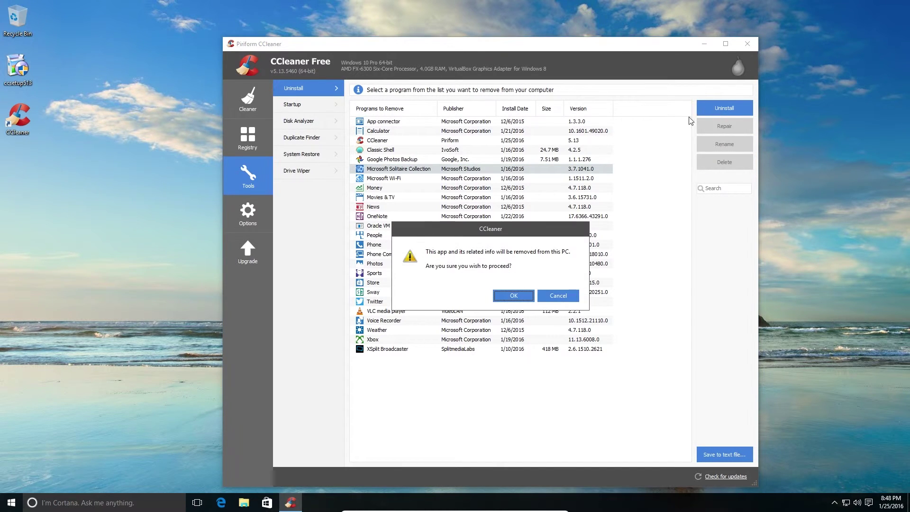
left_click(526, 297)
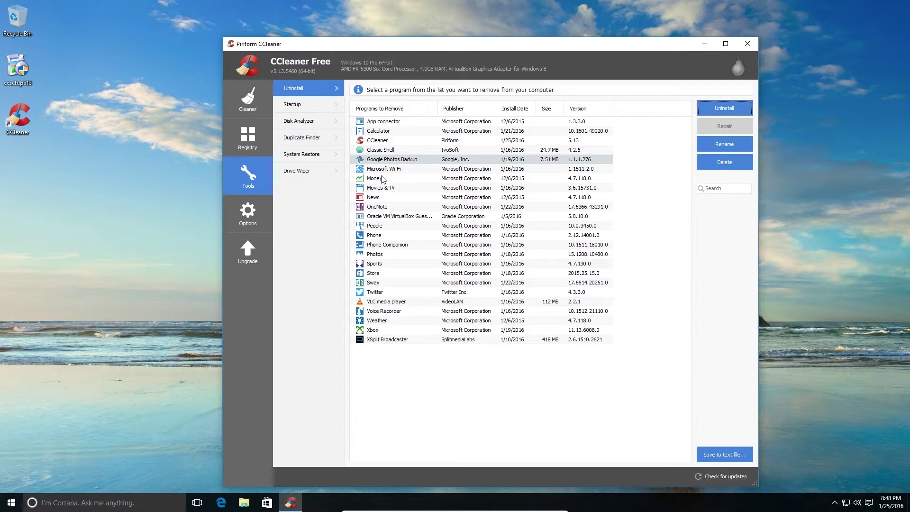
left_click(382, 180)
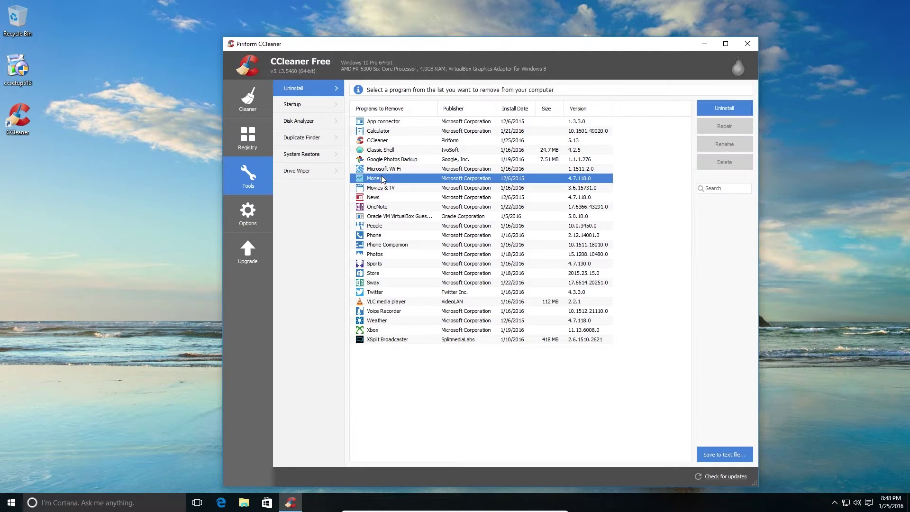
left_click(731, 113)
left_click(520, 298)
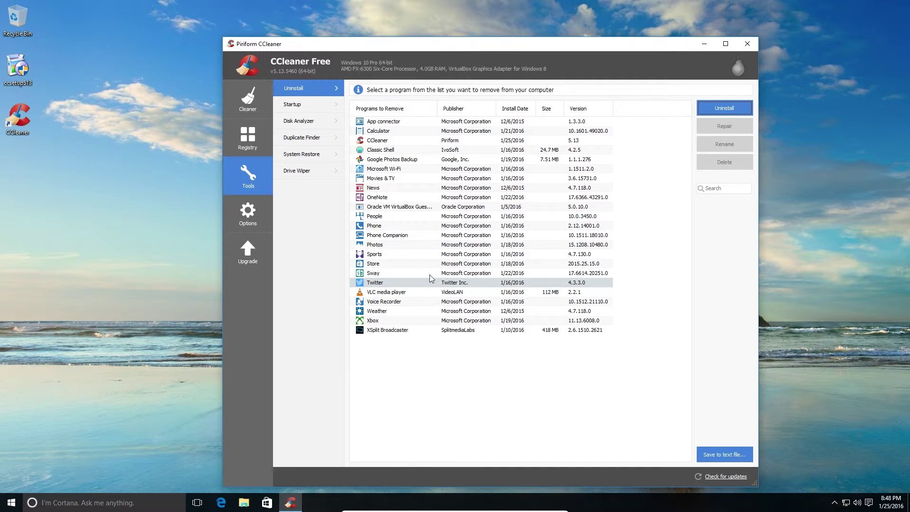
left_click(408, 181)
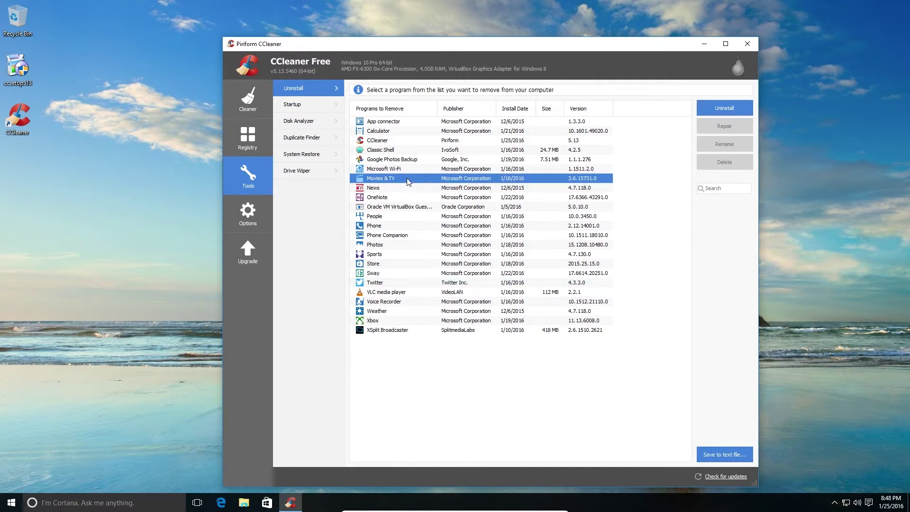
left_click(720, 112)
left_click(515, 296)
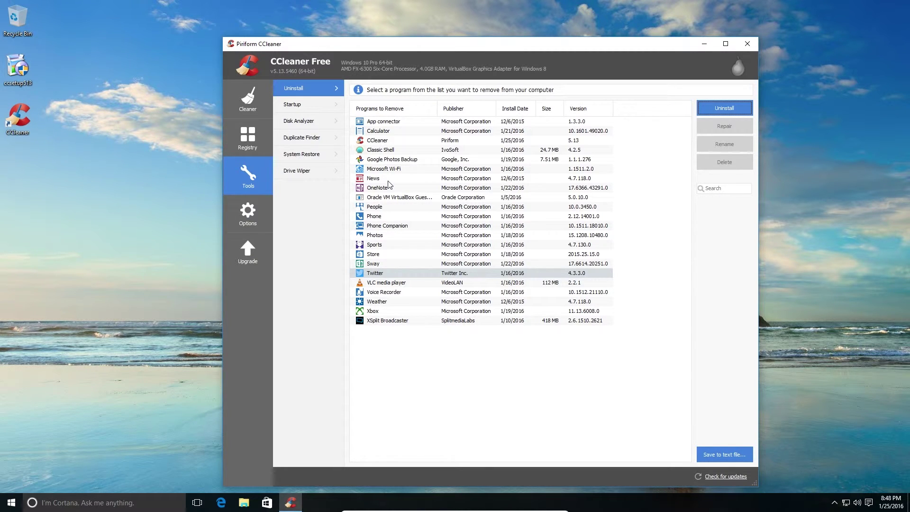
Uninstall News, OneNote and People, confirming each removal.
left_click(413, 184)
left_click(724, 108)
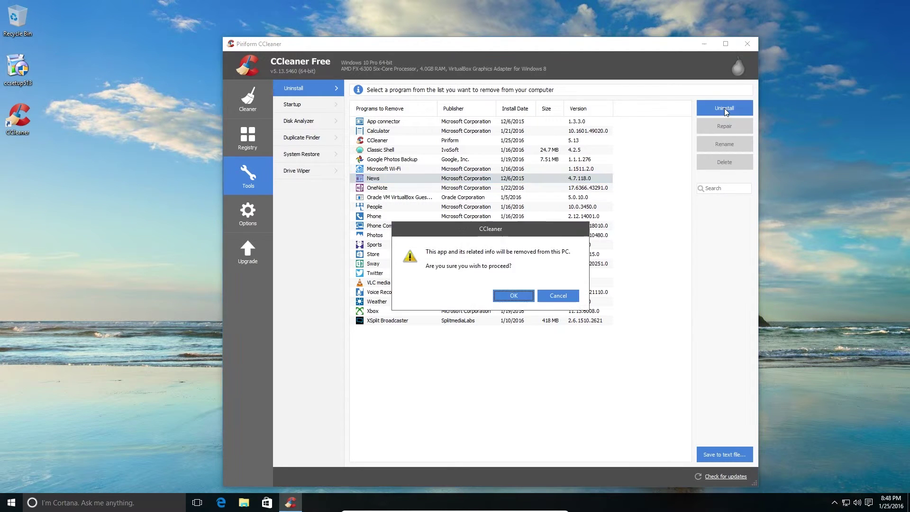
left_click(516, 297)
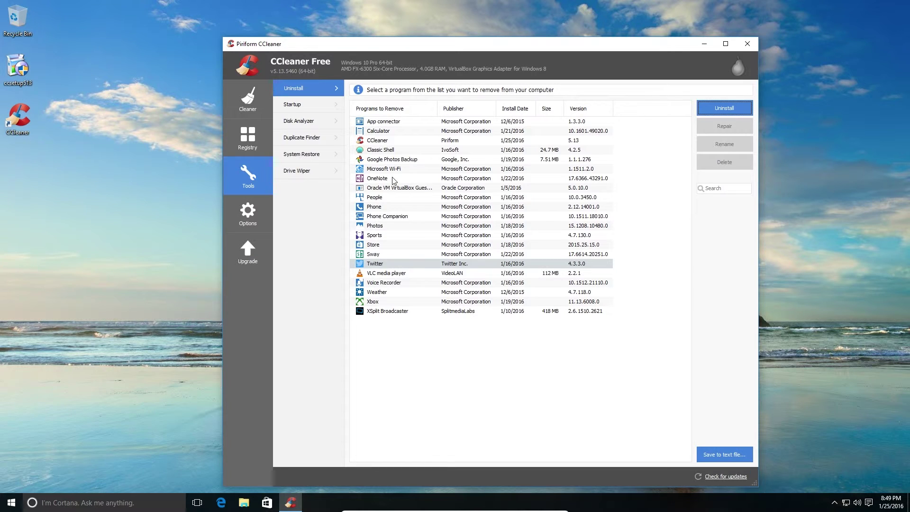
left_click(391, 178)
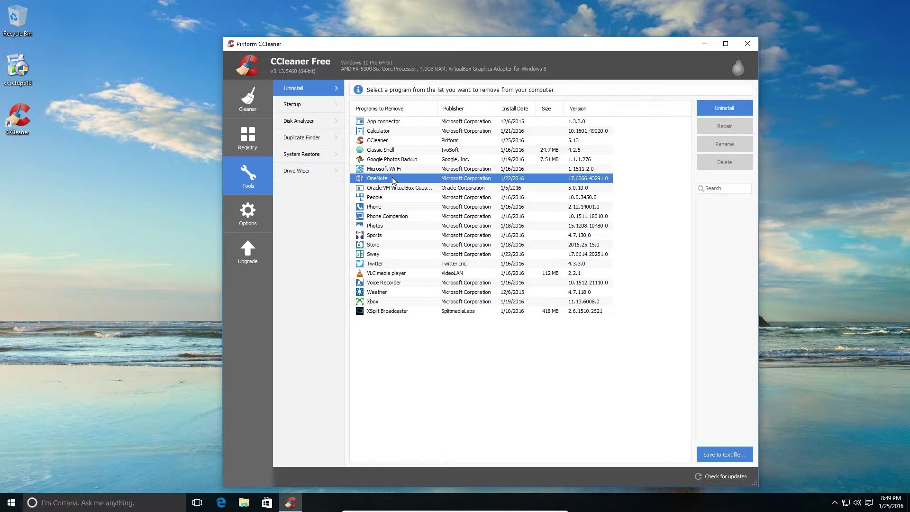
left_click(729, 110)
left_click(513, 295)
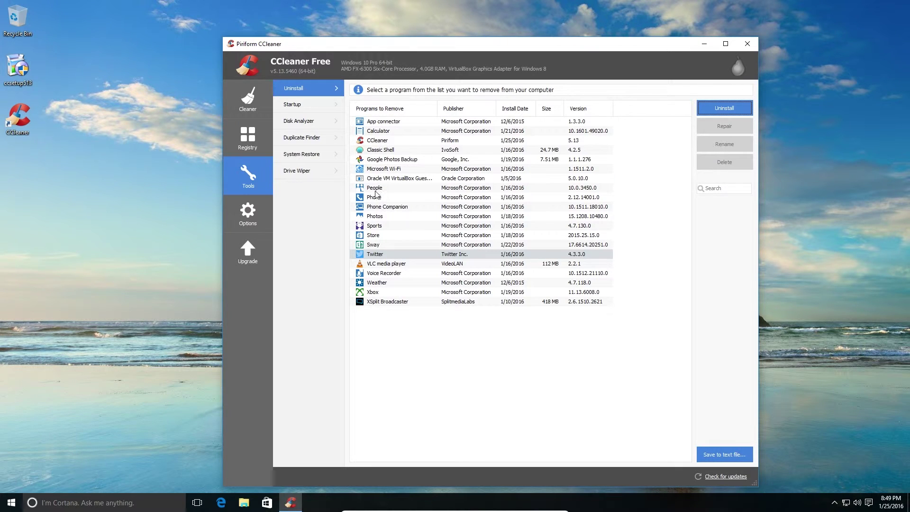
left_click(380, 190)
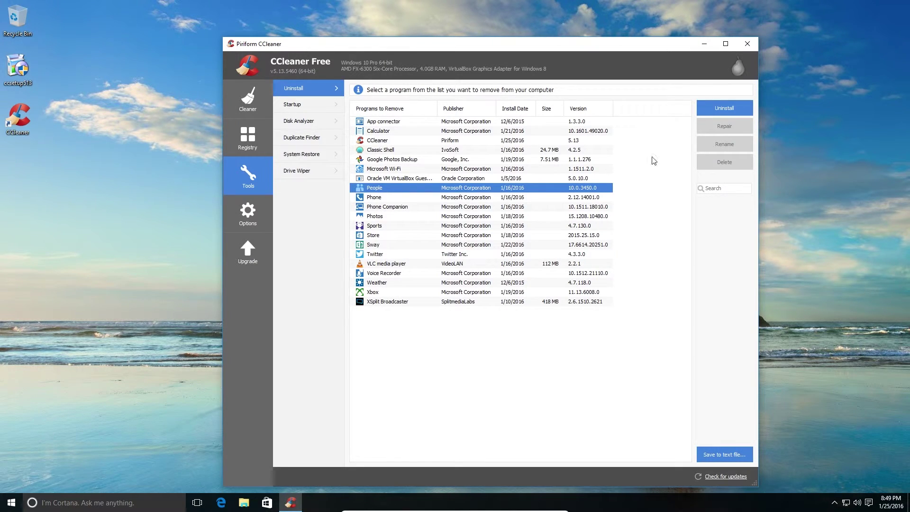
left_click(722, 106)
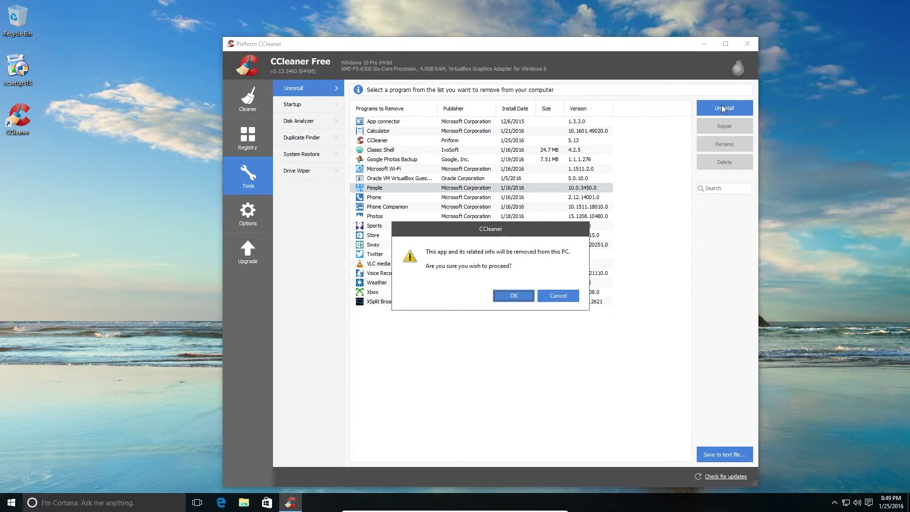
left_click(514, 296)
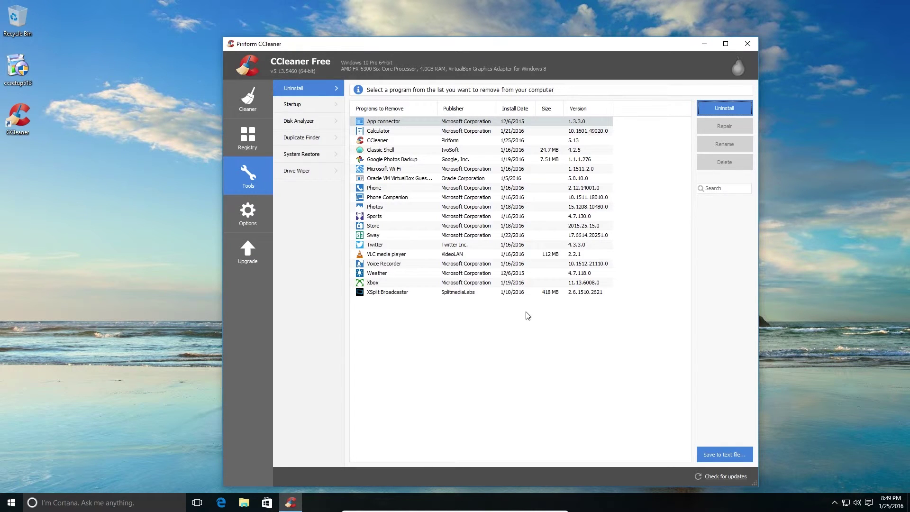
Remove the Phone, Phone Companion, Photos and Sports apps one after another, confirming each.
left_click(392, 189)
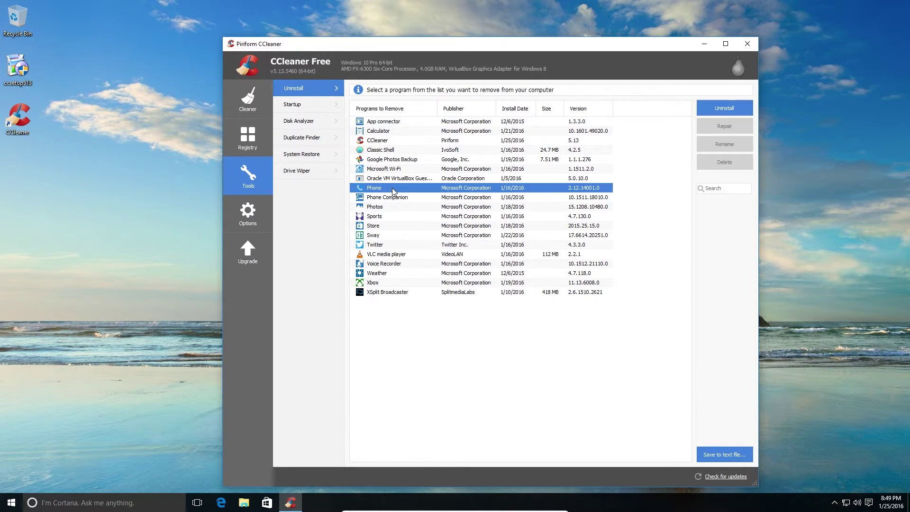
left_click(724, 108)
left_click(512, 296)
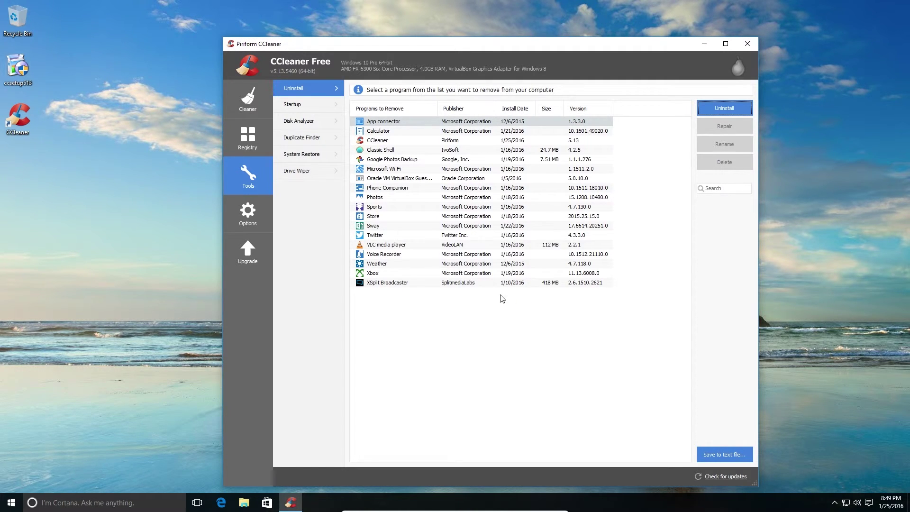
left_click(406, 190)
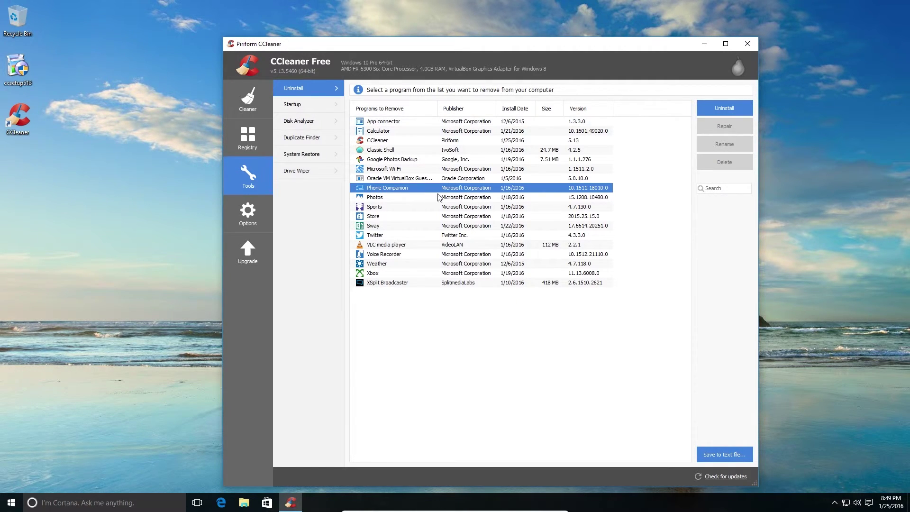
left_click(724, 112)
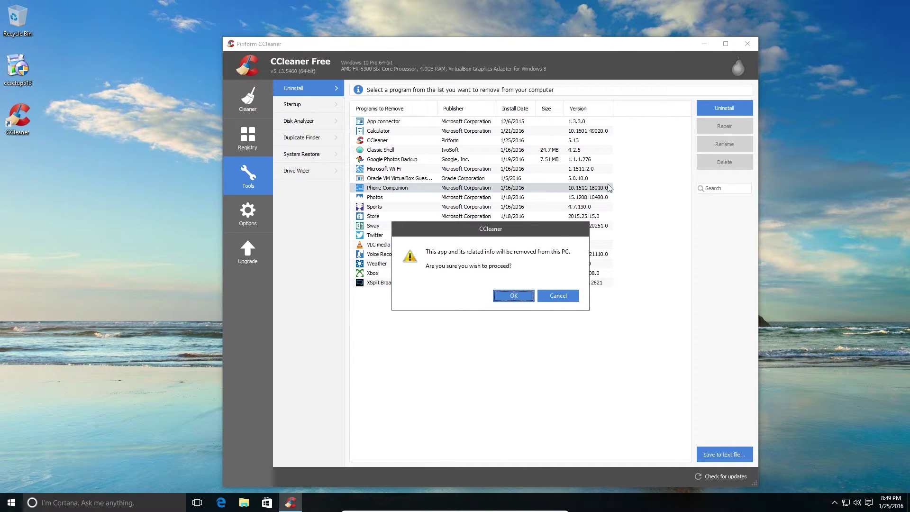
left_click(516, 297)
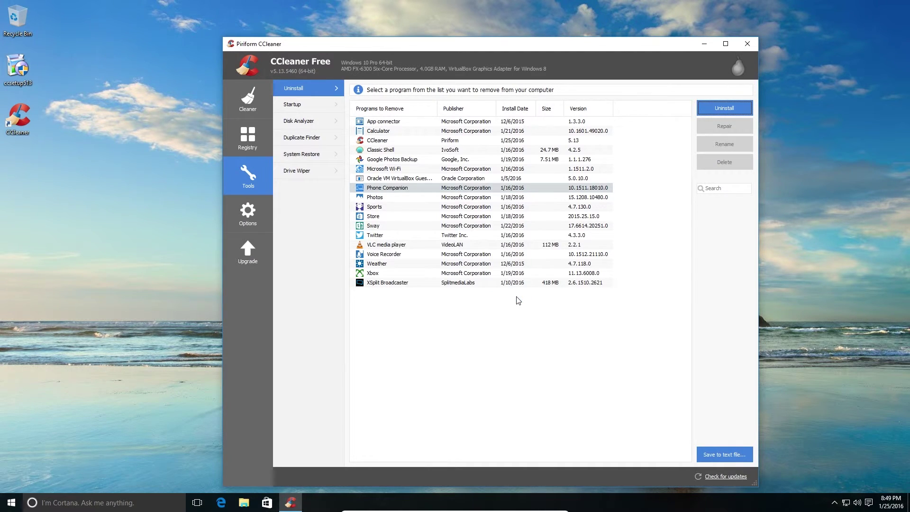
left_click(387, 190)
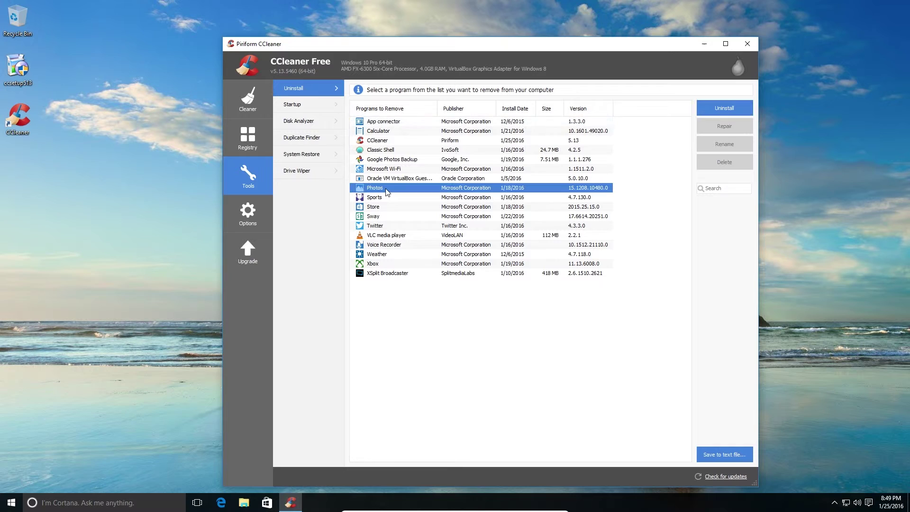
left_click(724, 108)
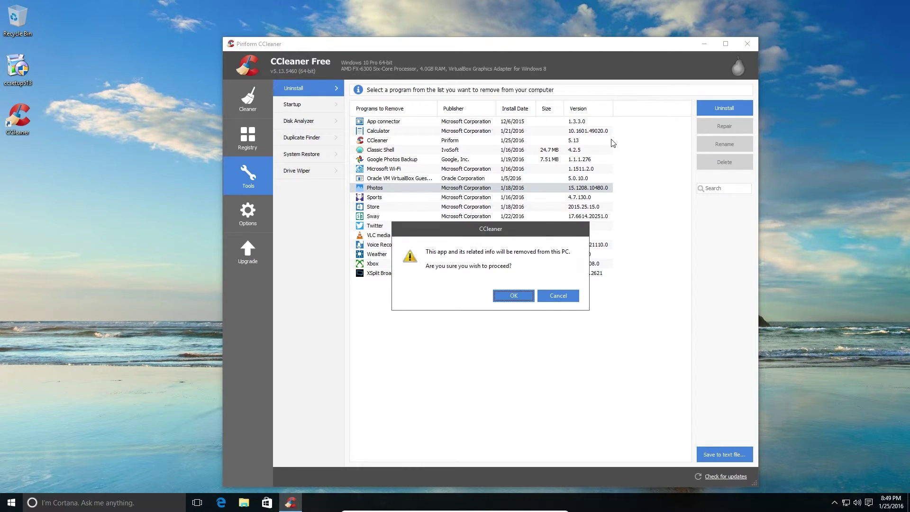
left_click(514, 295)
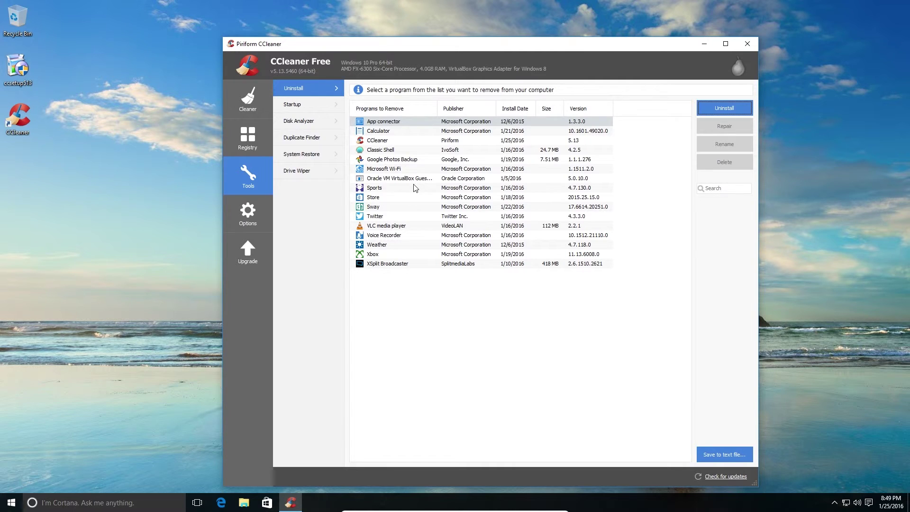
left_click(413, 187)
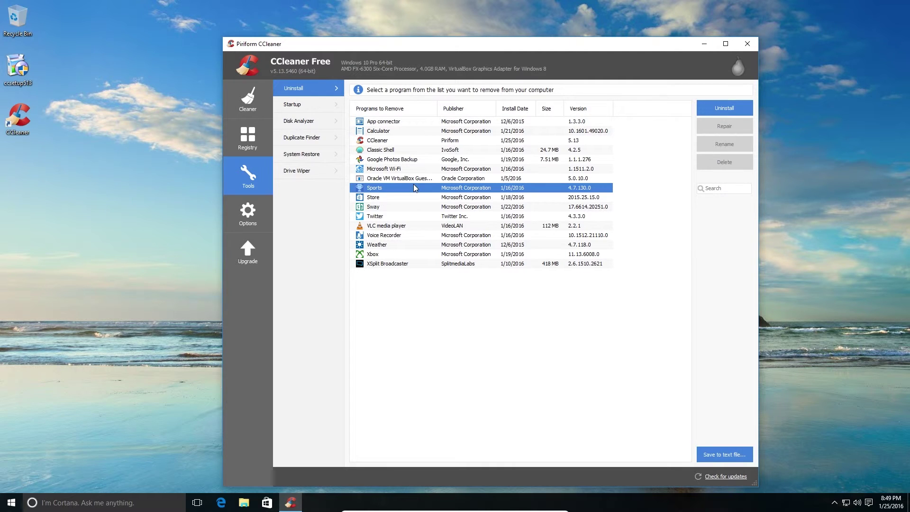
left_click(721, 109)
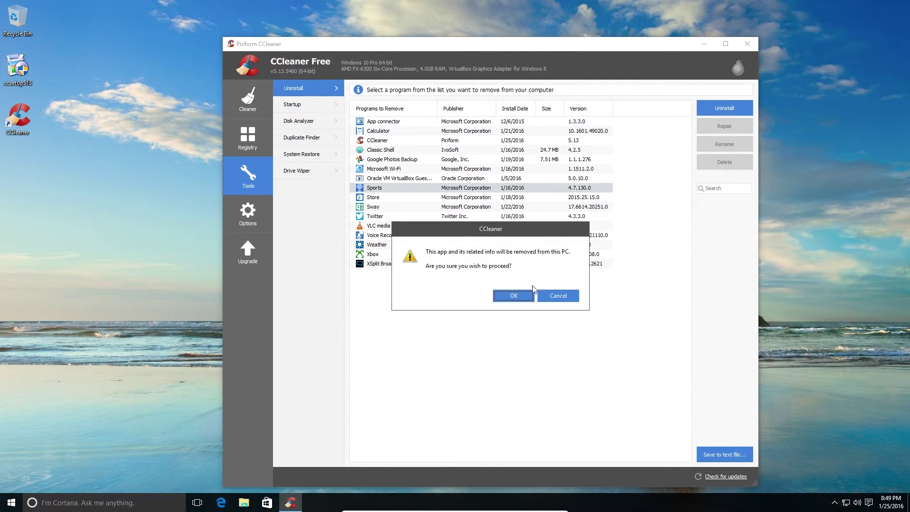
left_click(522, 295)
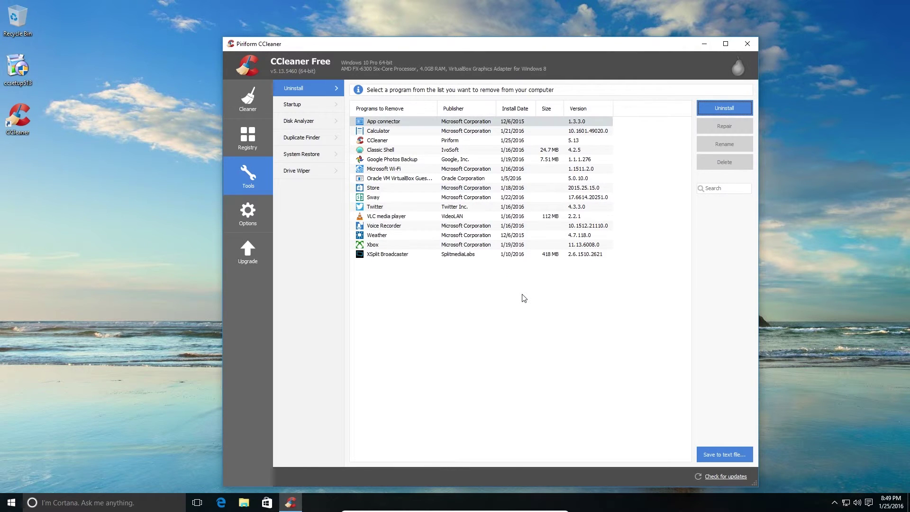
Uninstall Sway, Weather and Xbox, leaving Store in the list, until twelve programs remain.
left_click(384, 189)
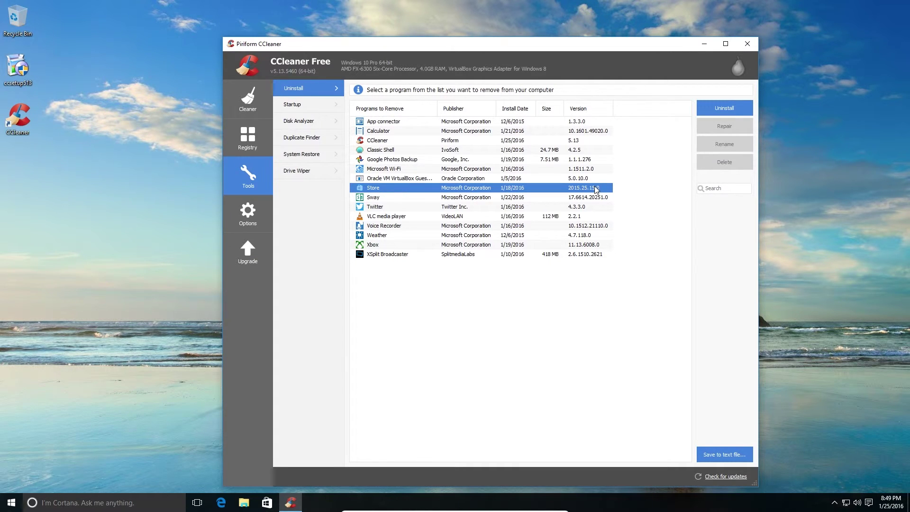
left_click(467, 199)
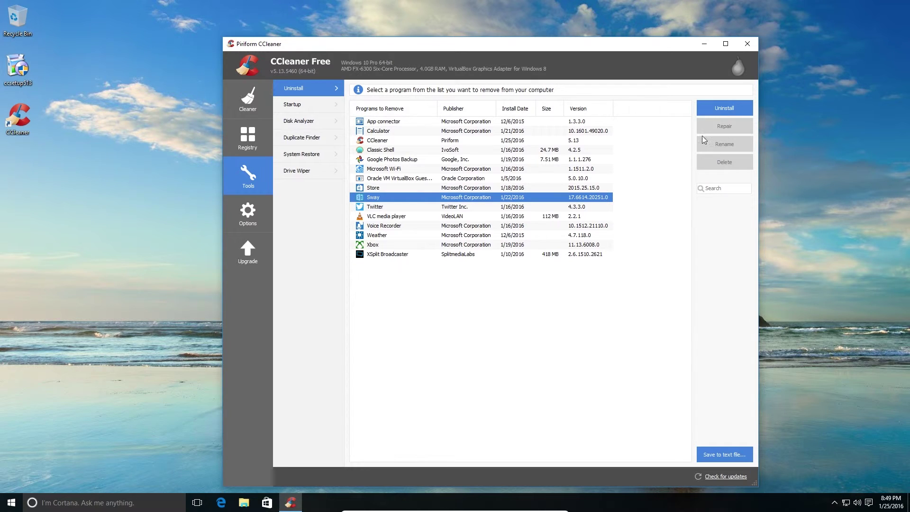
left_click(727, 108)
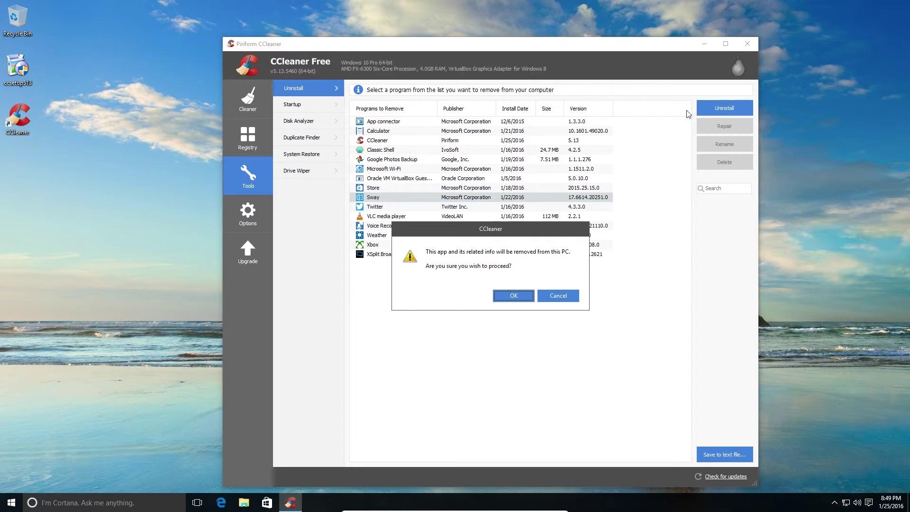
left_click(510, 296)
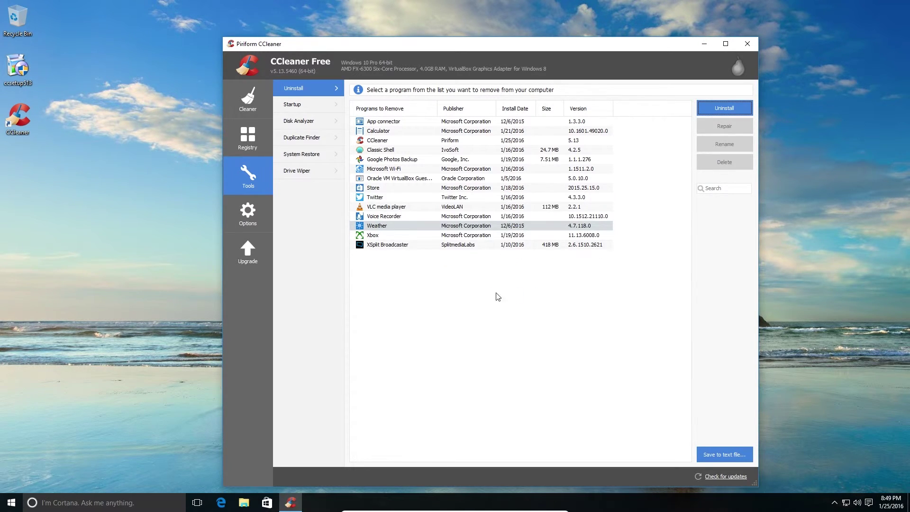
left_click(400, 225)
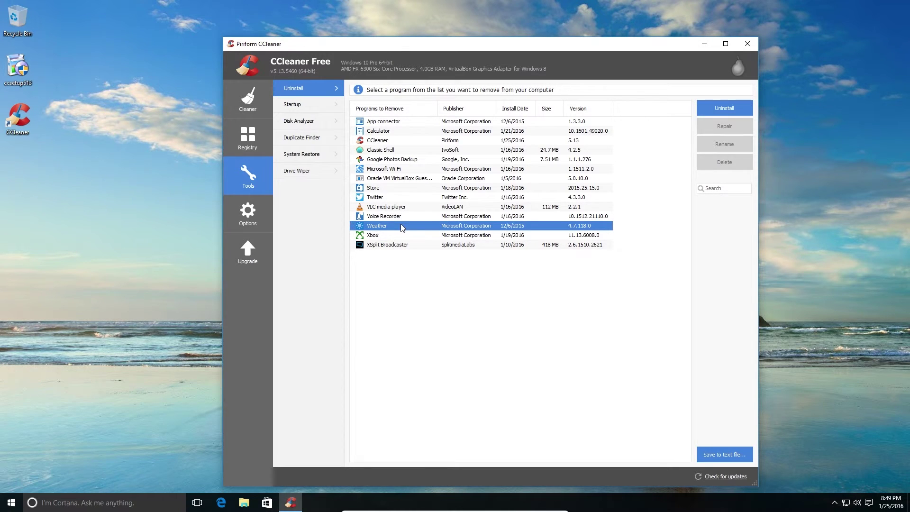
left_click(727, 109)
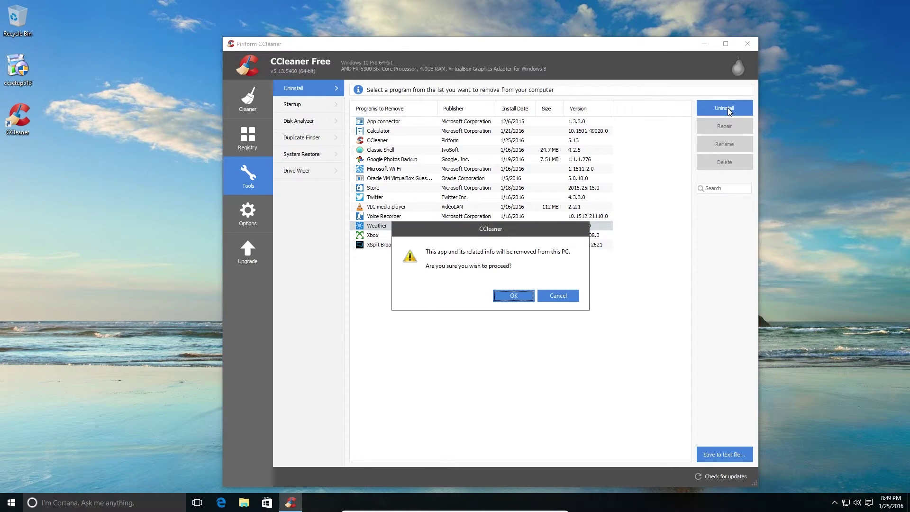
left_click(519, 297)
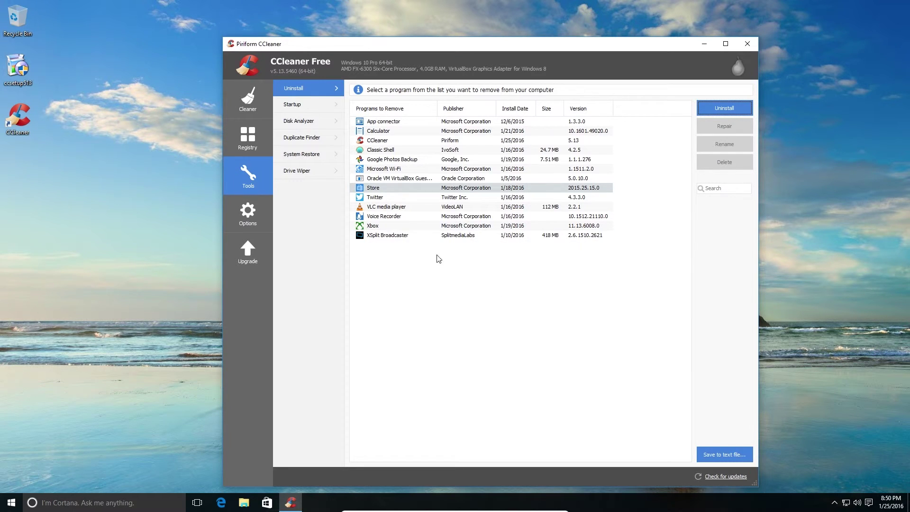
left_click(380, 227)
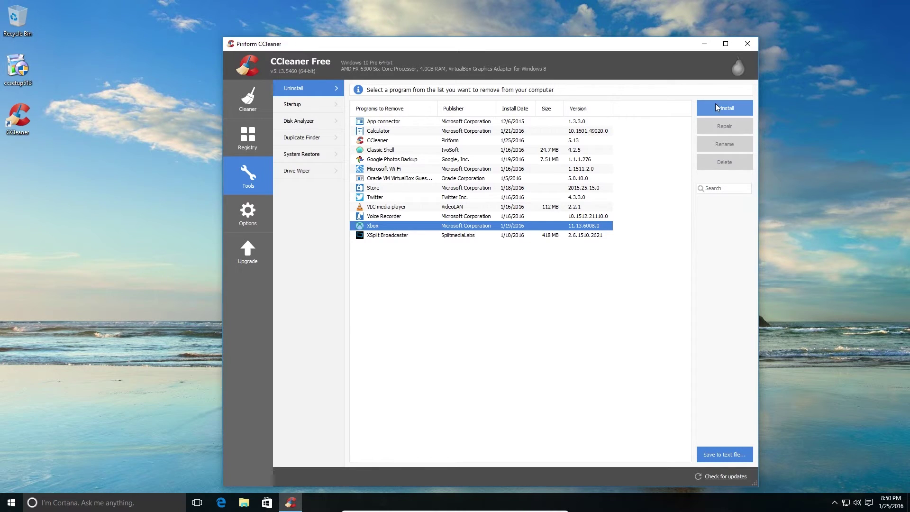
left_click(699, 111)
left_click(512, 295)
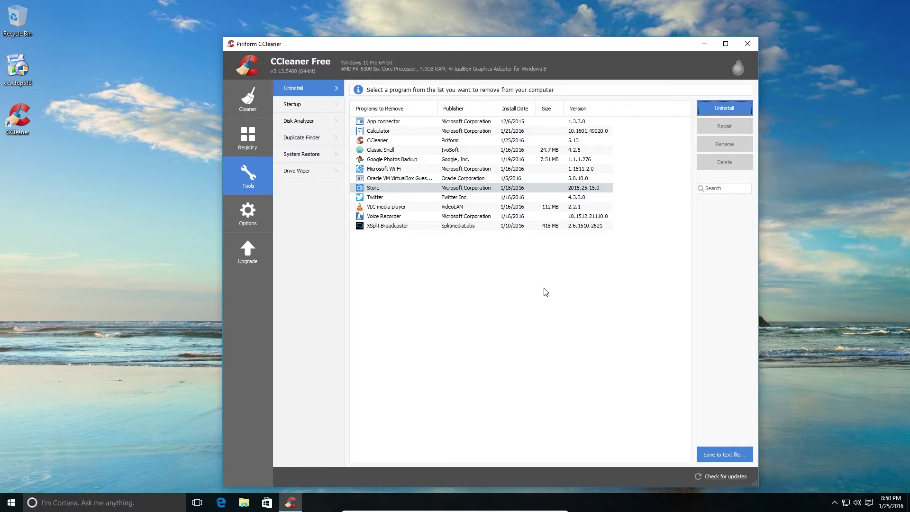
Show the Startup manager, select the OneDrive entry, and widen the window to reveal full file paths.
left_click(300, 104)
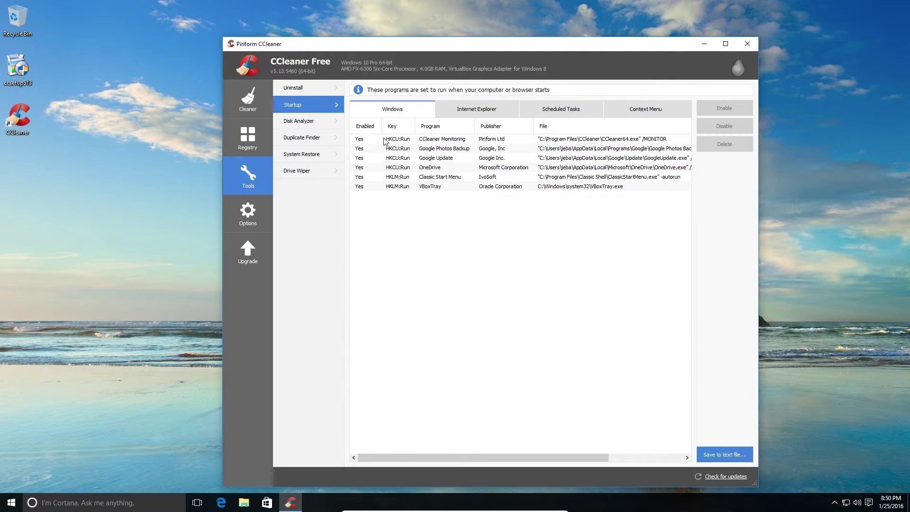
left_click(445, 169)
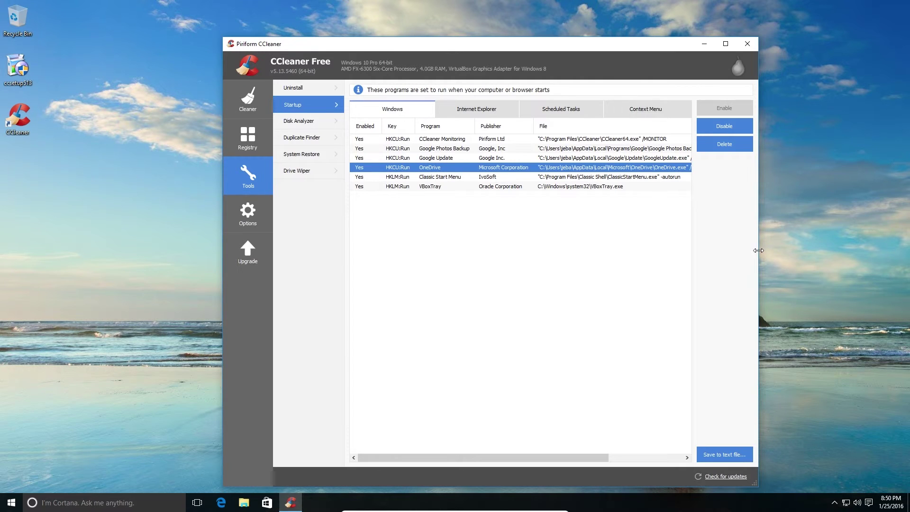
left_click_drag(758, 250, 816, 257)
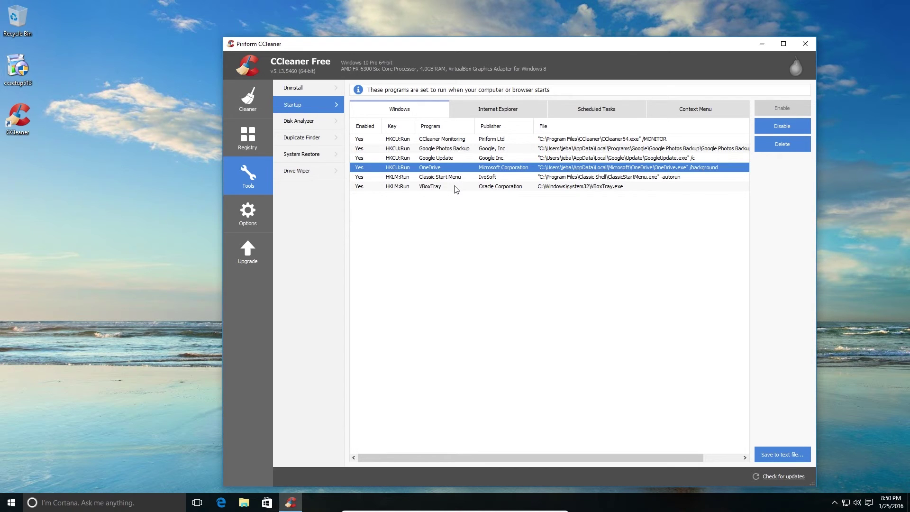
Look at Disk Analyzer, then view the Options About page showing version v5.13.5460 (64-bit).
left_click(318, 128)
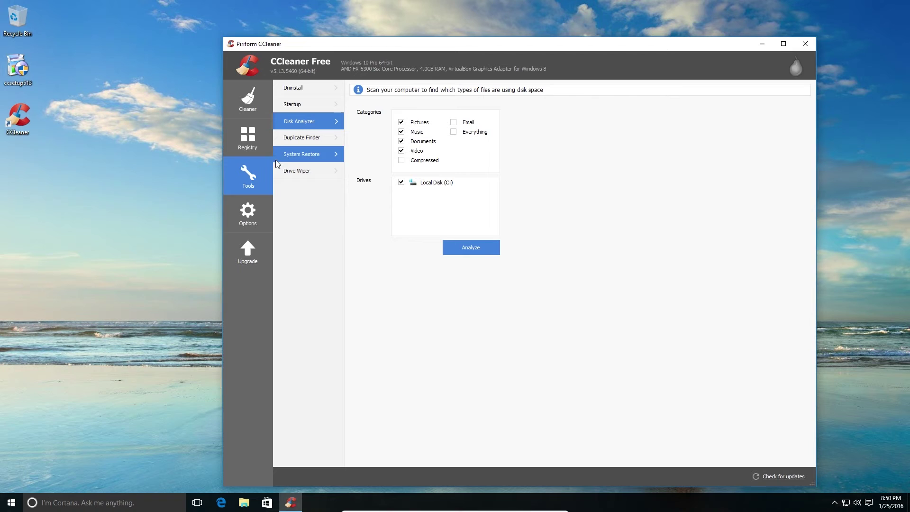
left_click(249, 213)
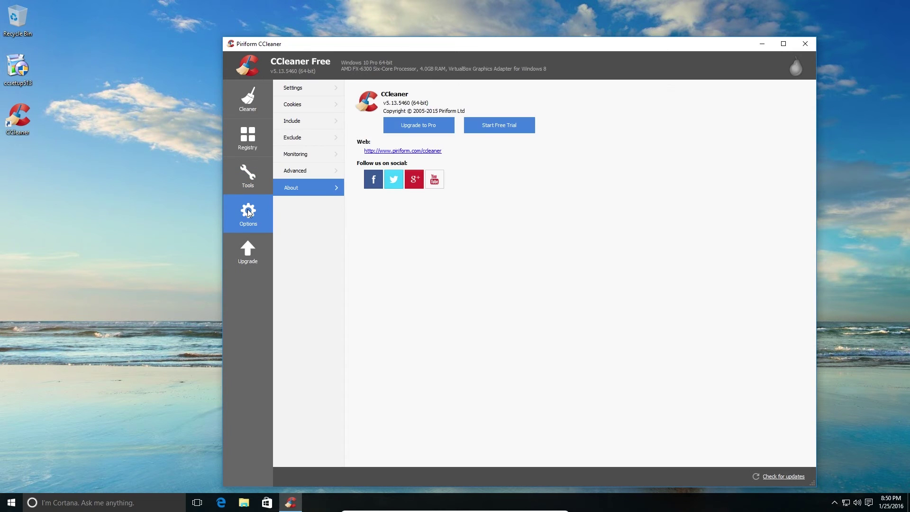